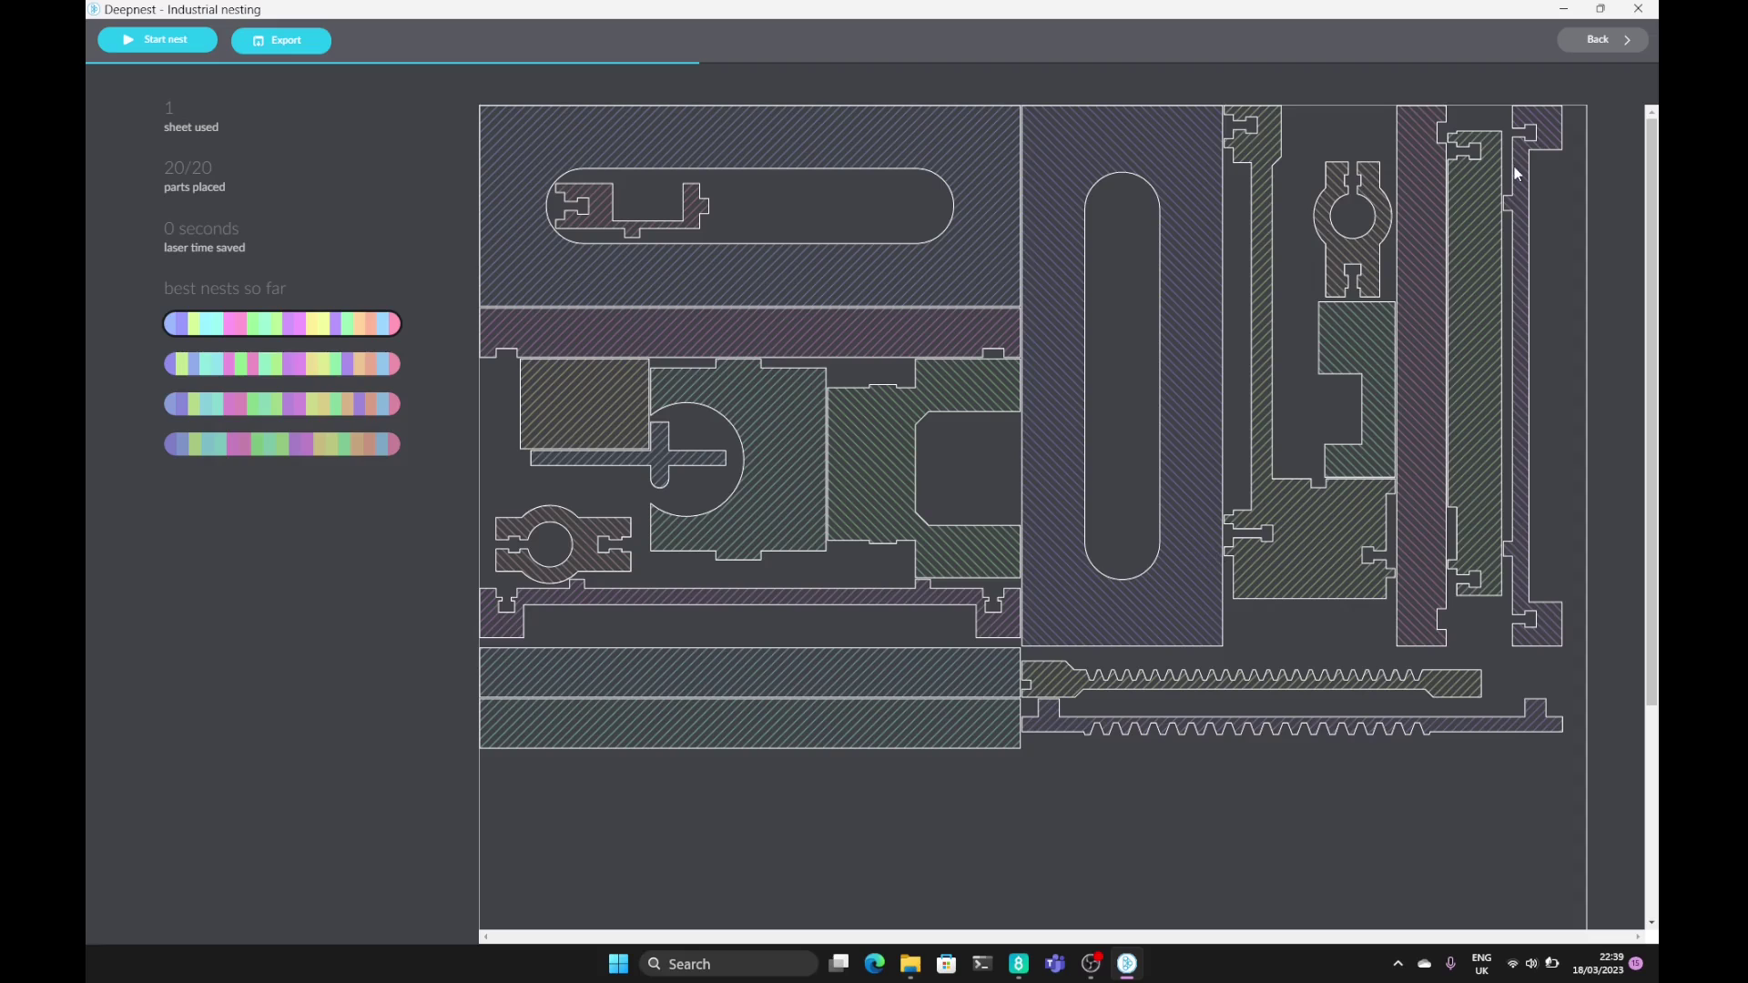
# - Leave the draw-bot nest results and close the draw-bot.svg drawing
pyautogui.click(1575, 40)
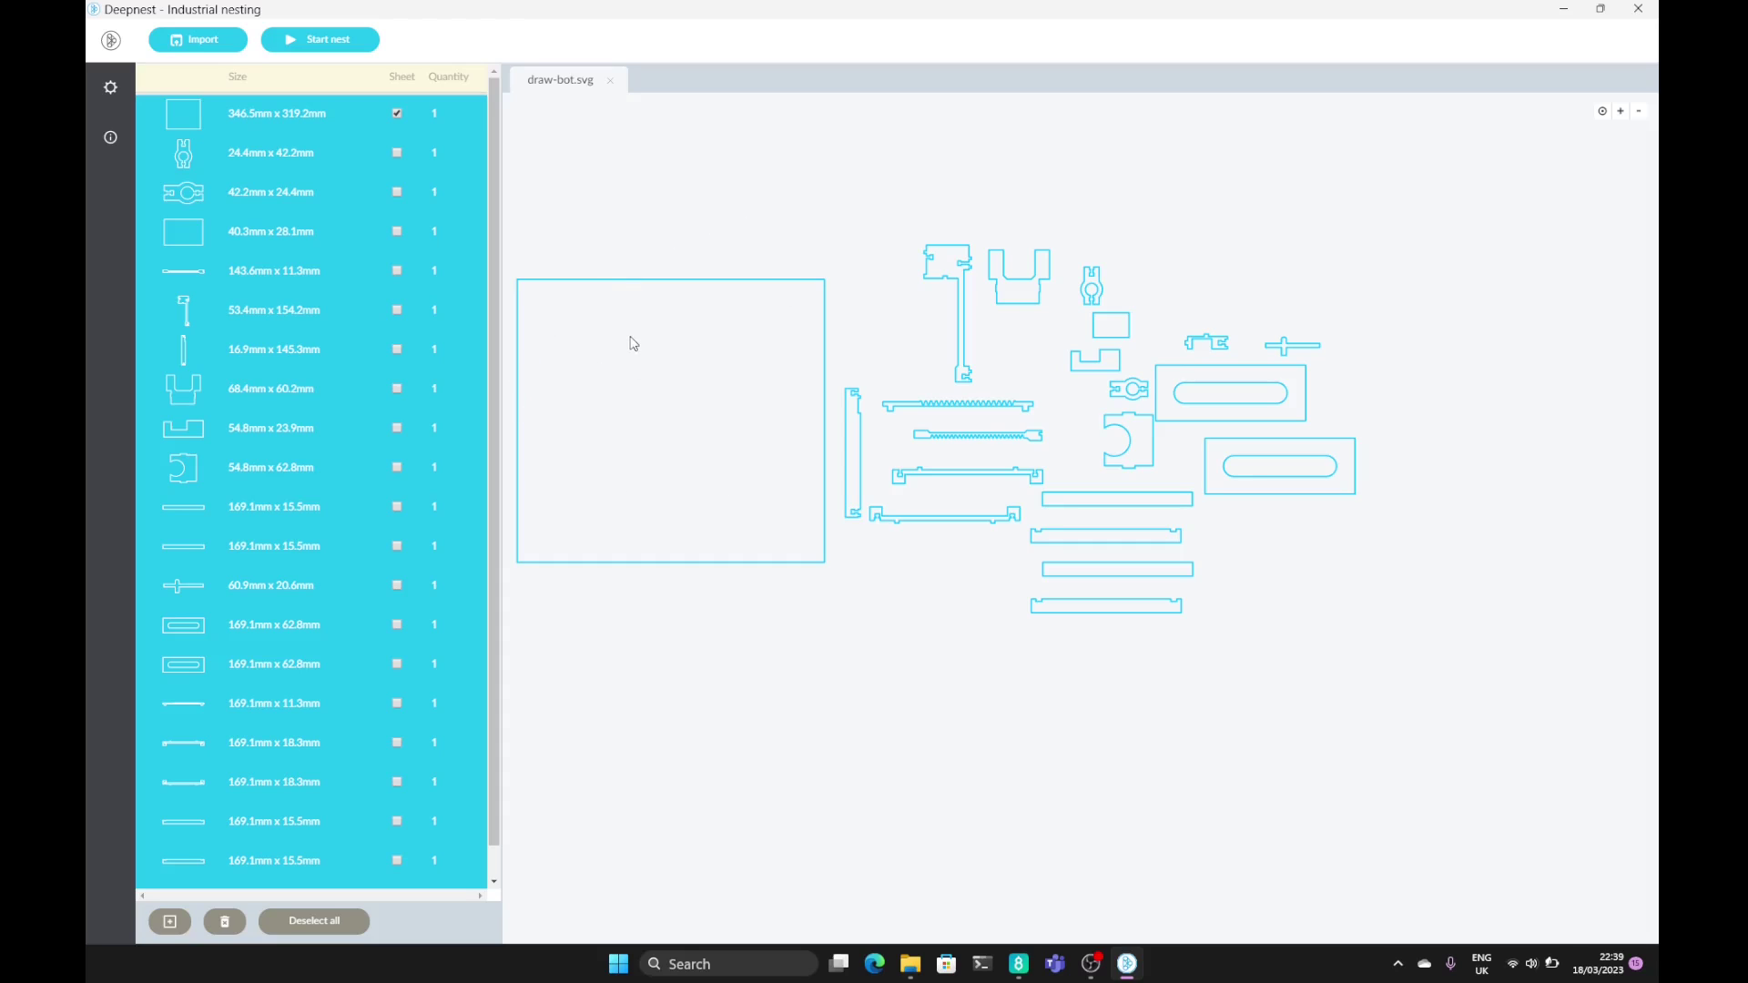
pyautogui.click(610, 80)
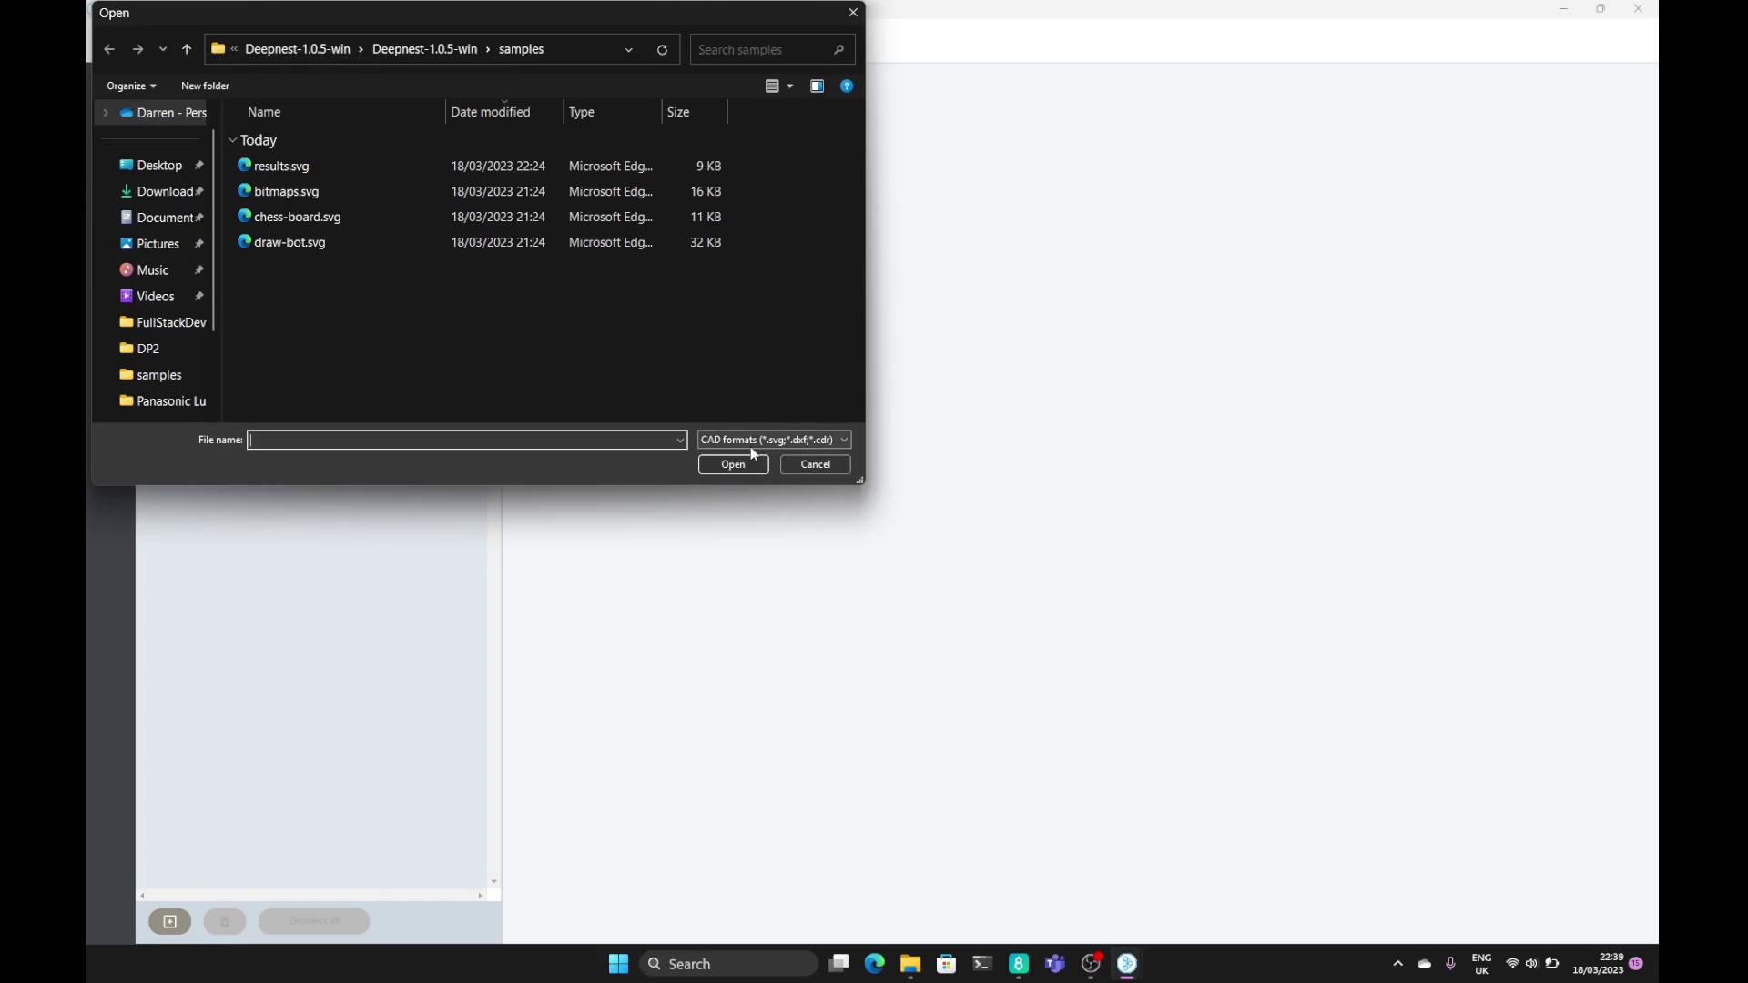
# - Import chess-board.svg from the samples folder using the CAD formats filter
pyautogui.click(786, 440)
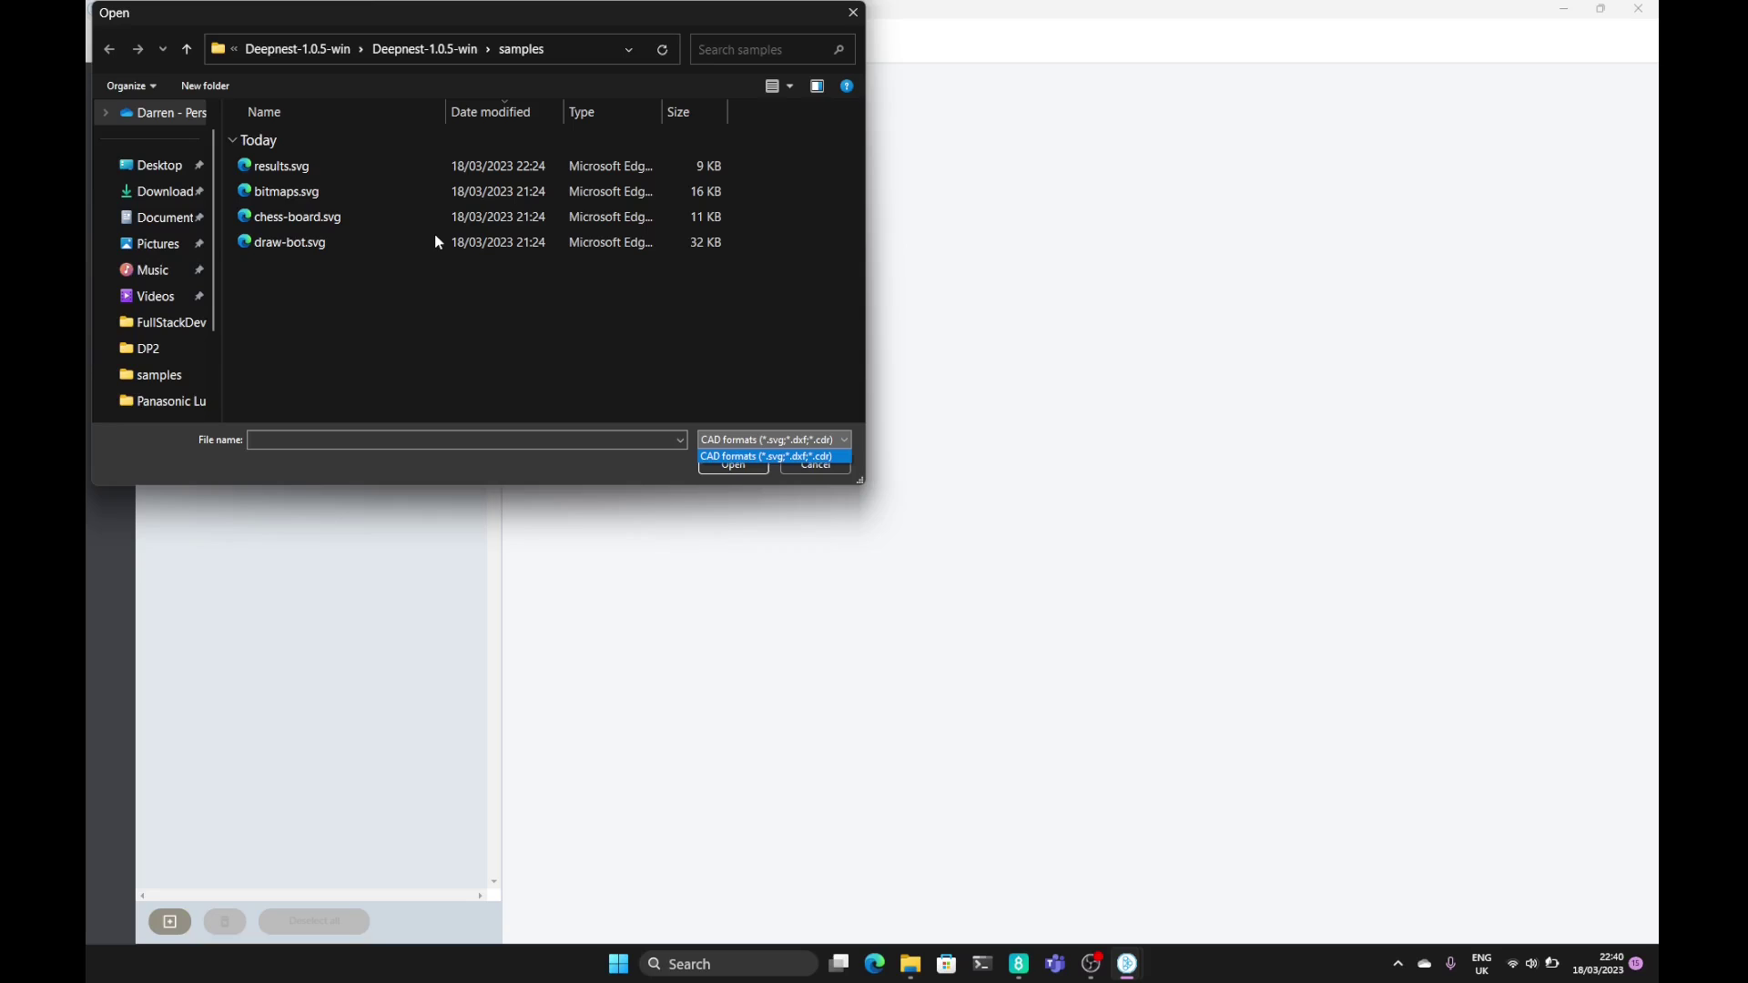
pyautogui.click(297, 226)
pyautogui.click(297, 226)
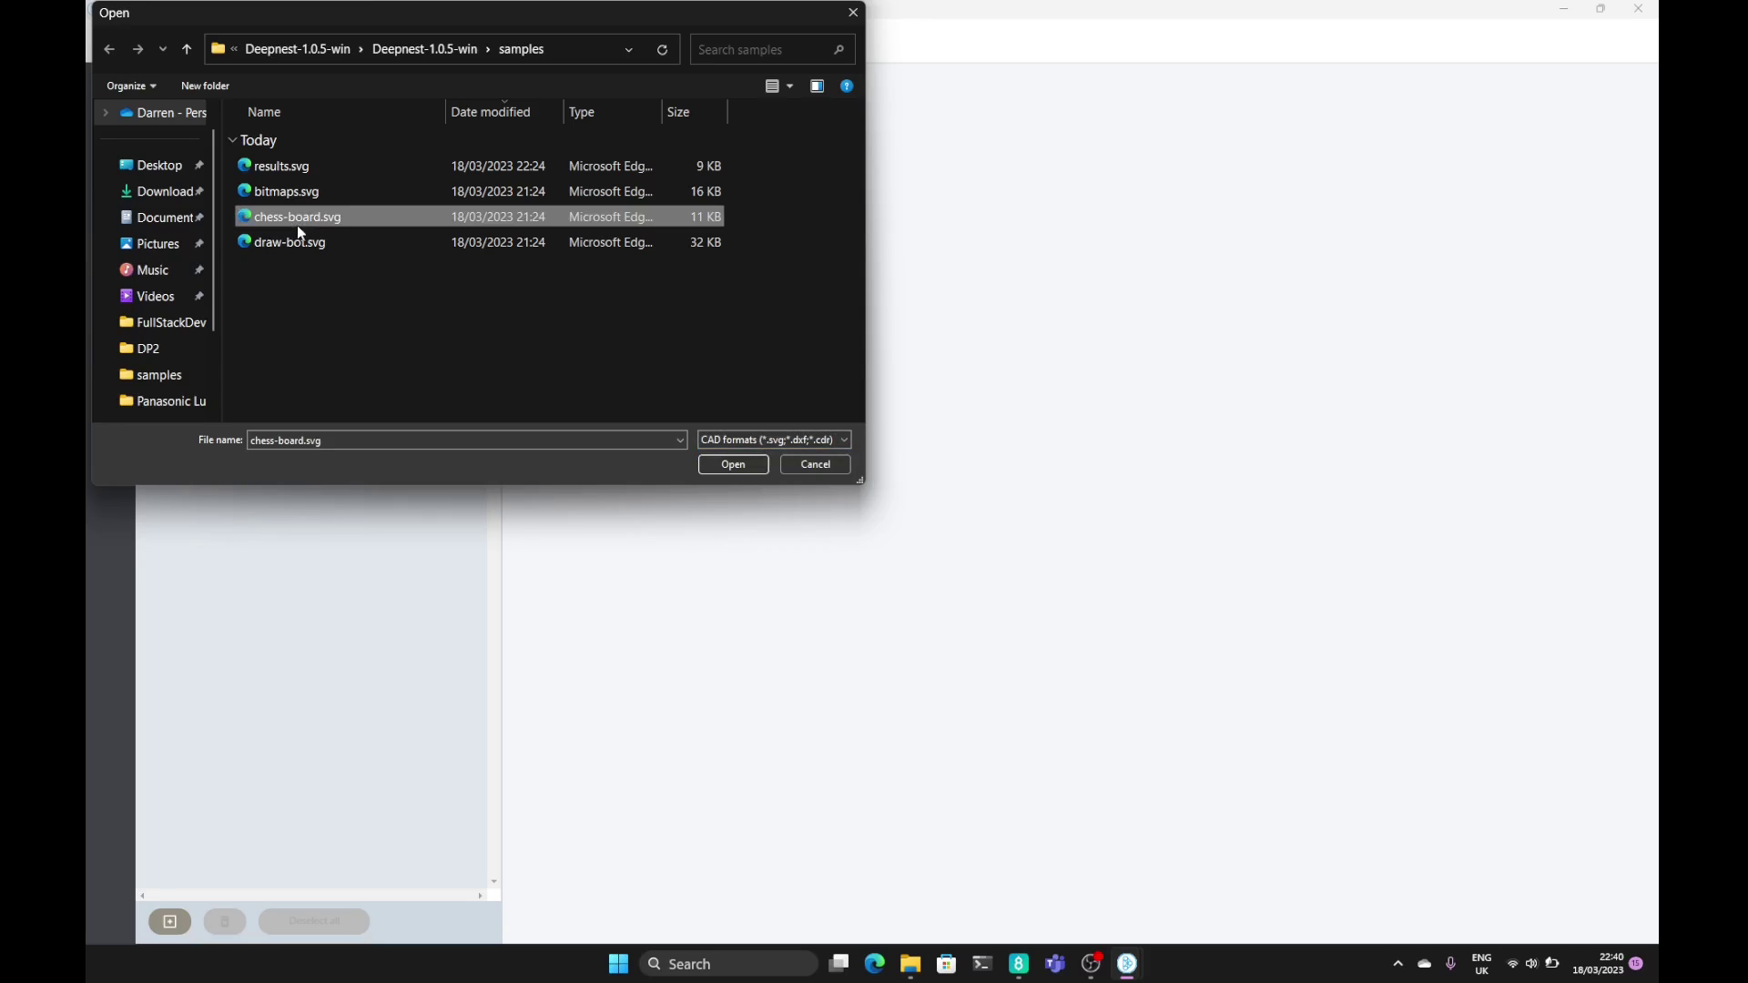
pyautogui.click(733, 464)
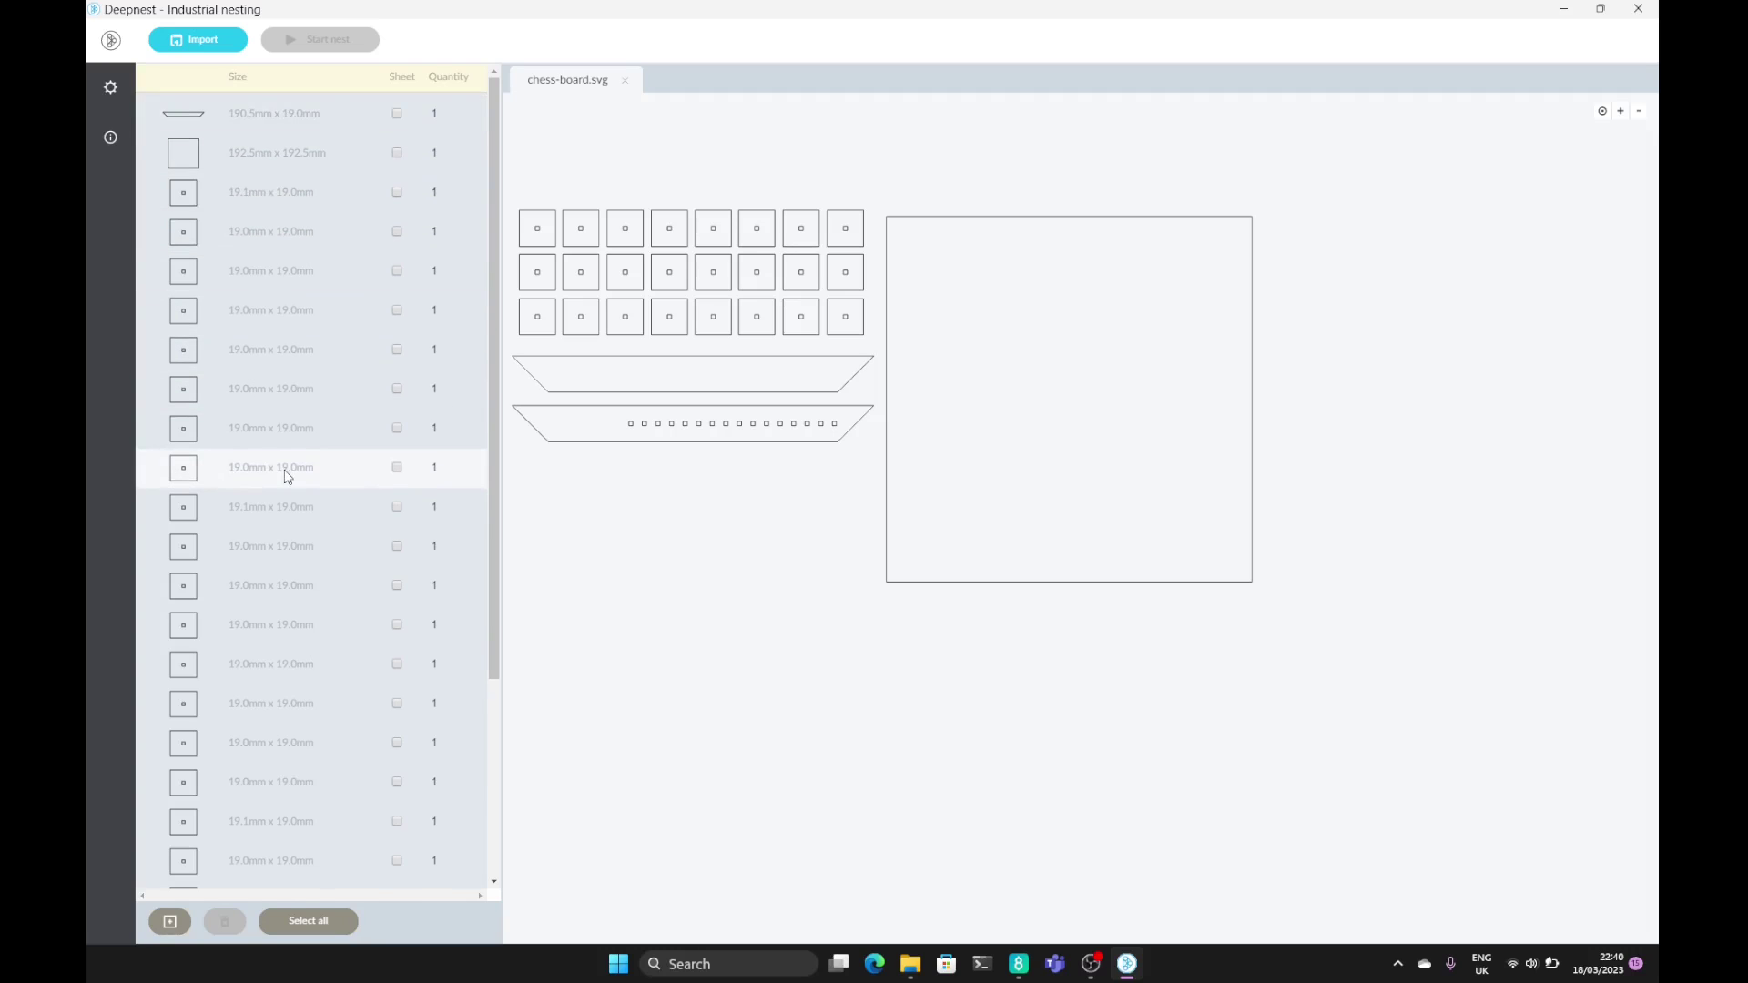
# - Open Nesting configuration and review the 0.5 mm part spacing, curve tolerance and 4 rotations
pyautogui.click(110, 91)
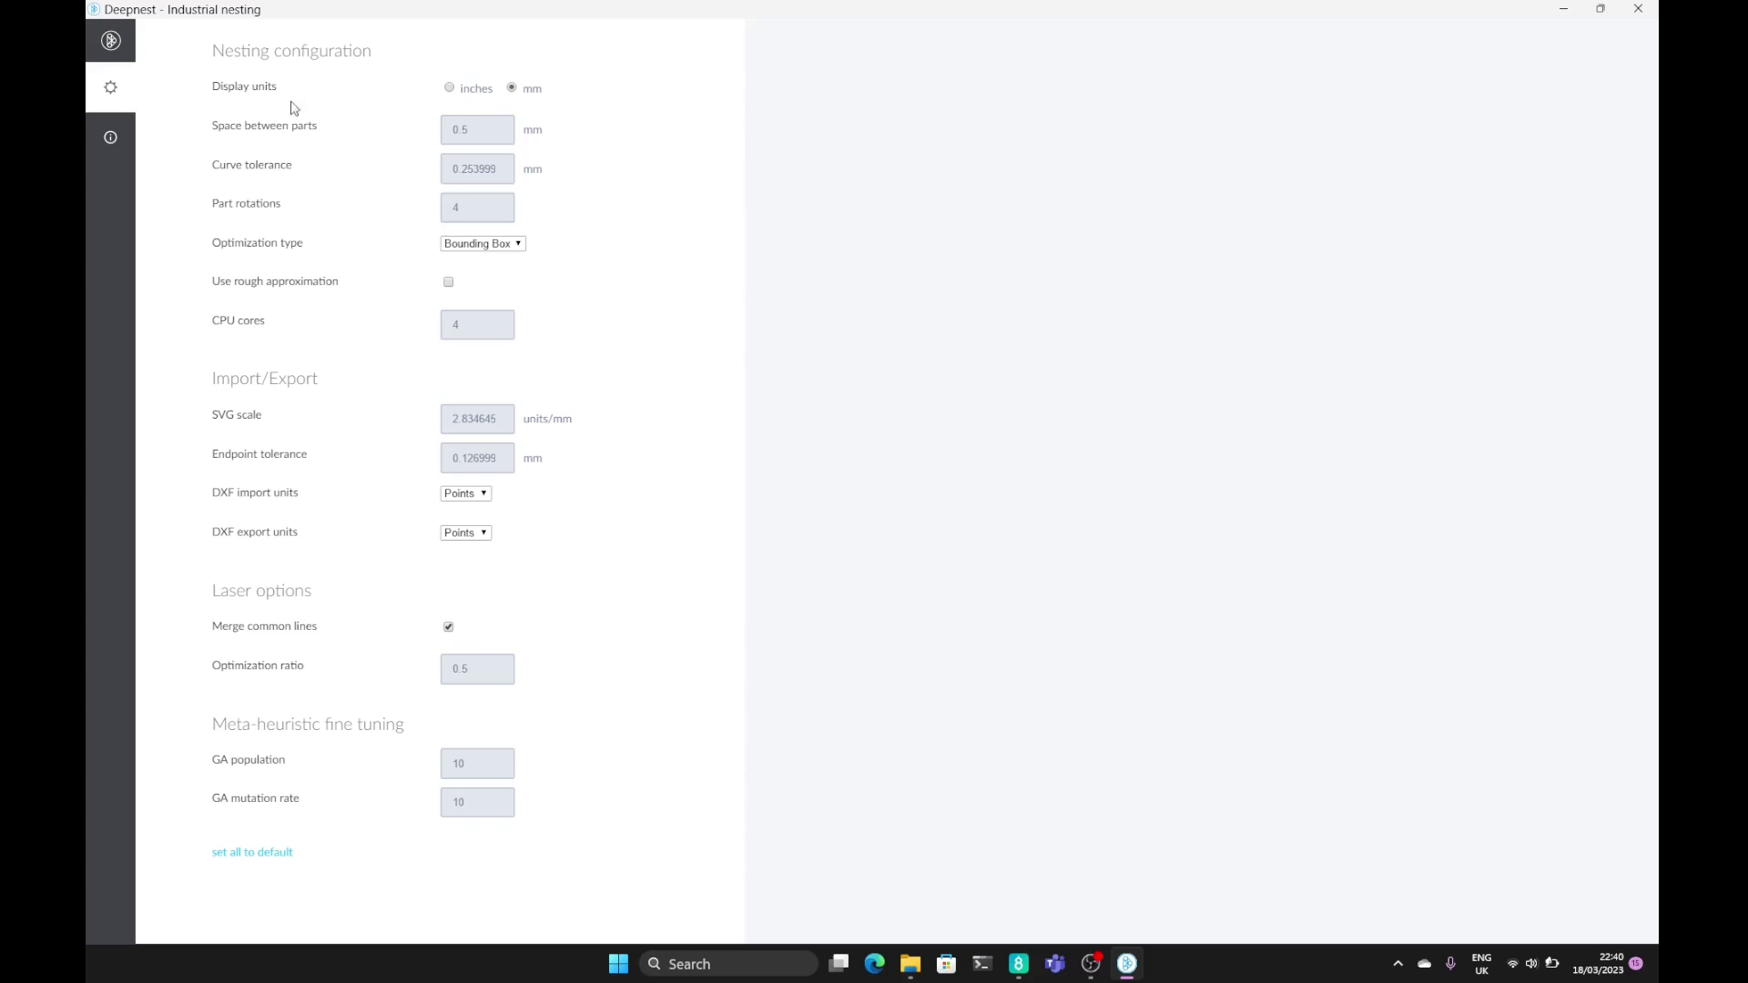
pyautogui.moveTo(480, 131)
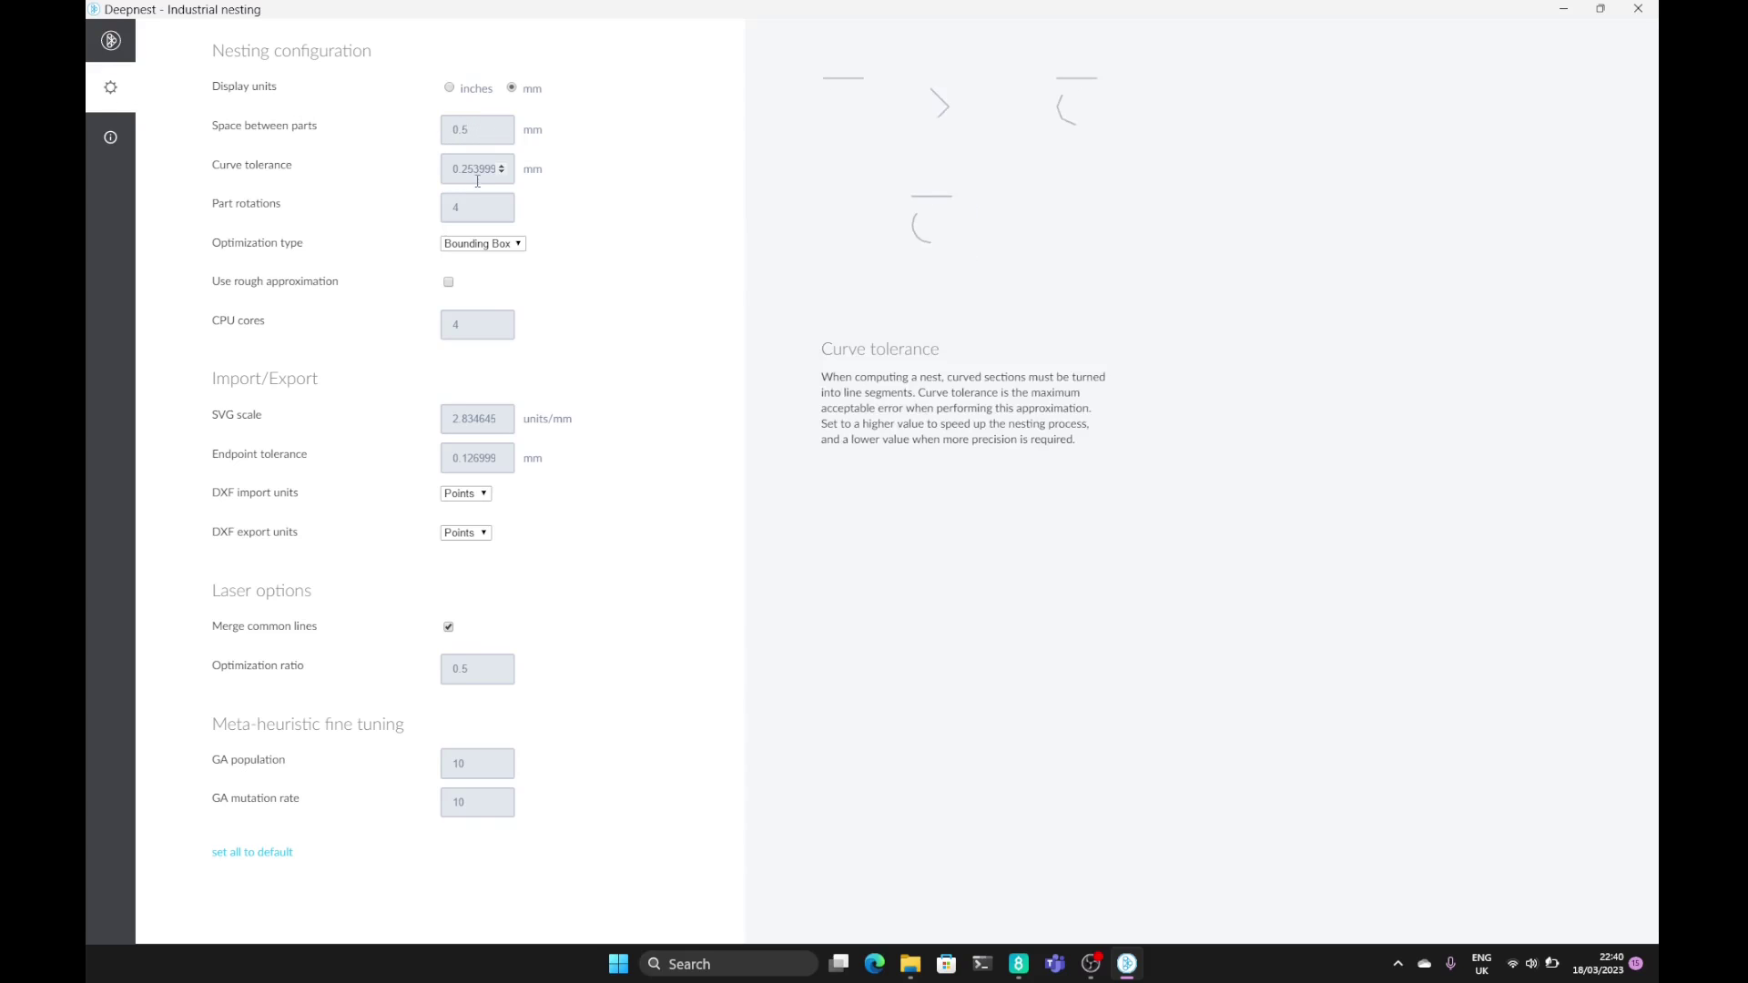
pyautogui.moveTo(477, 209)
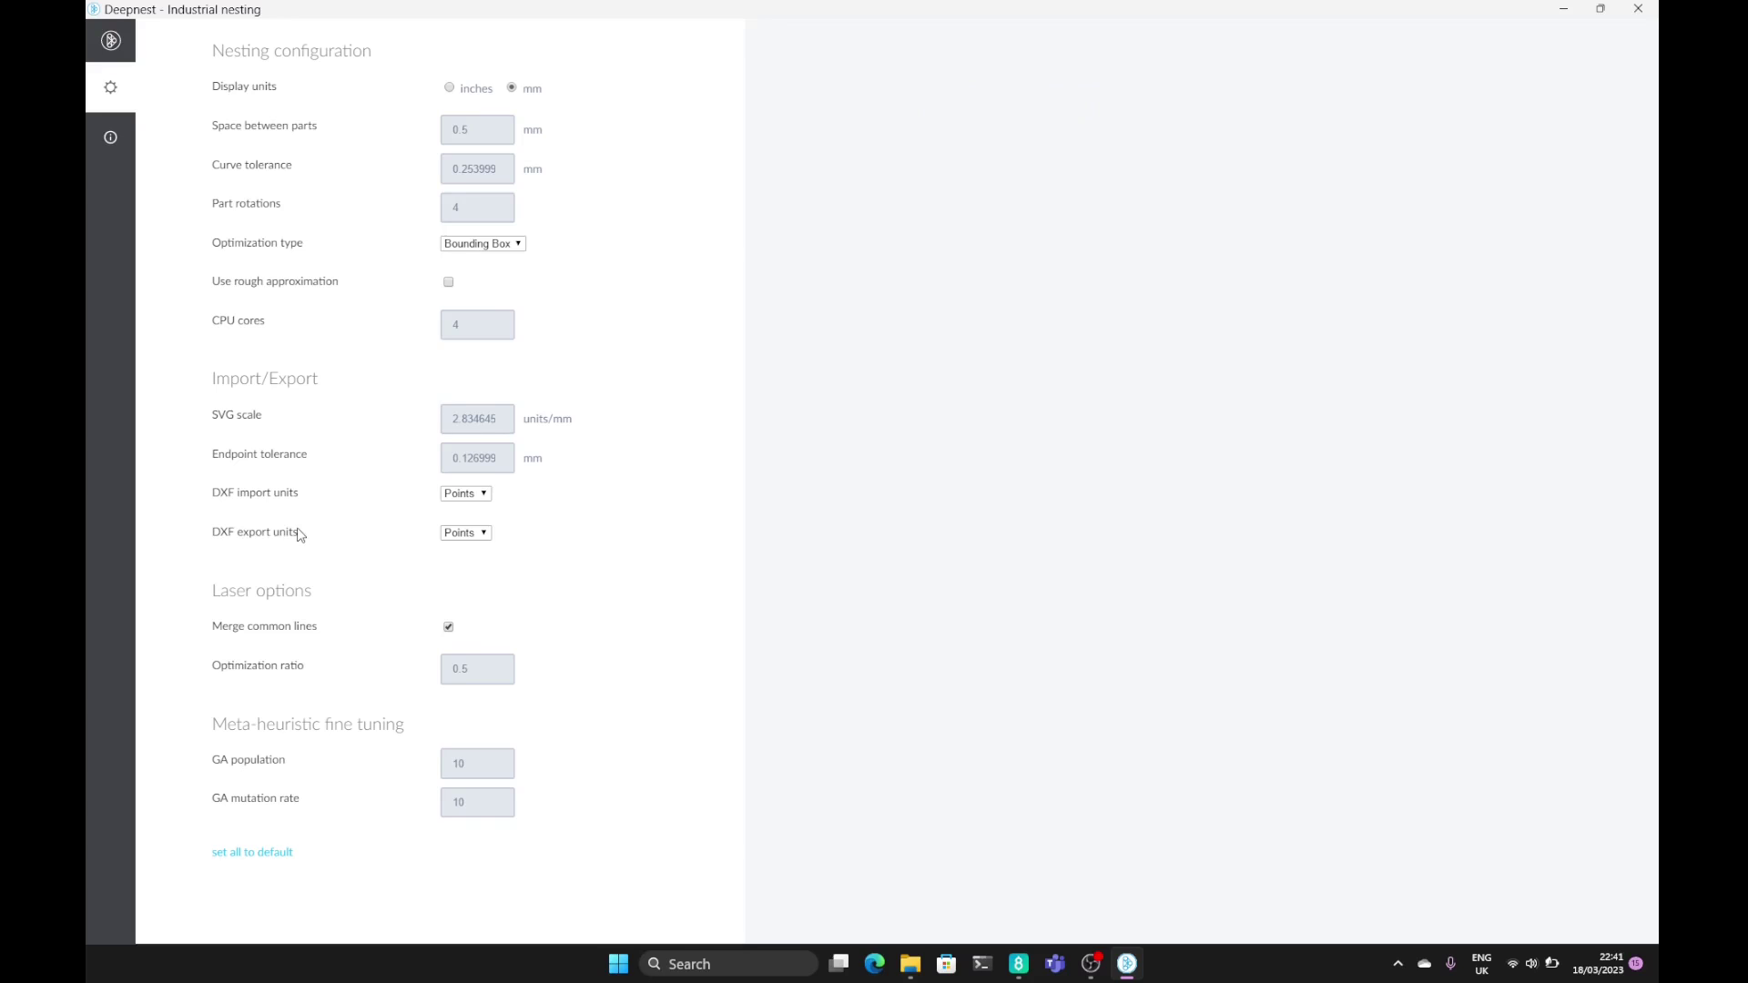
# - Make the 192.5mm x 192.5mm square part the nesting sheet
pyautogui.click(111, 41)
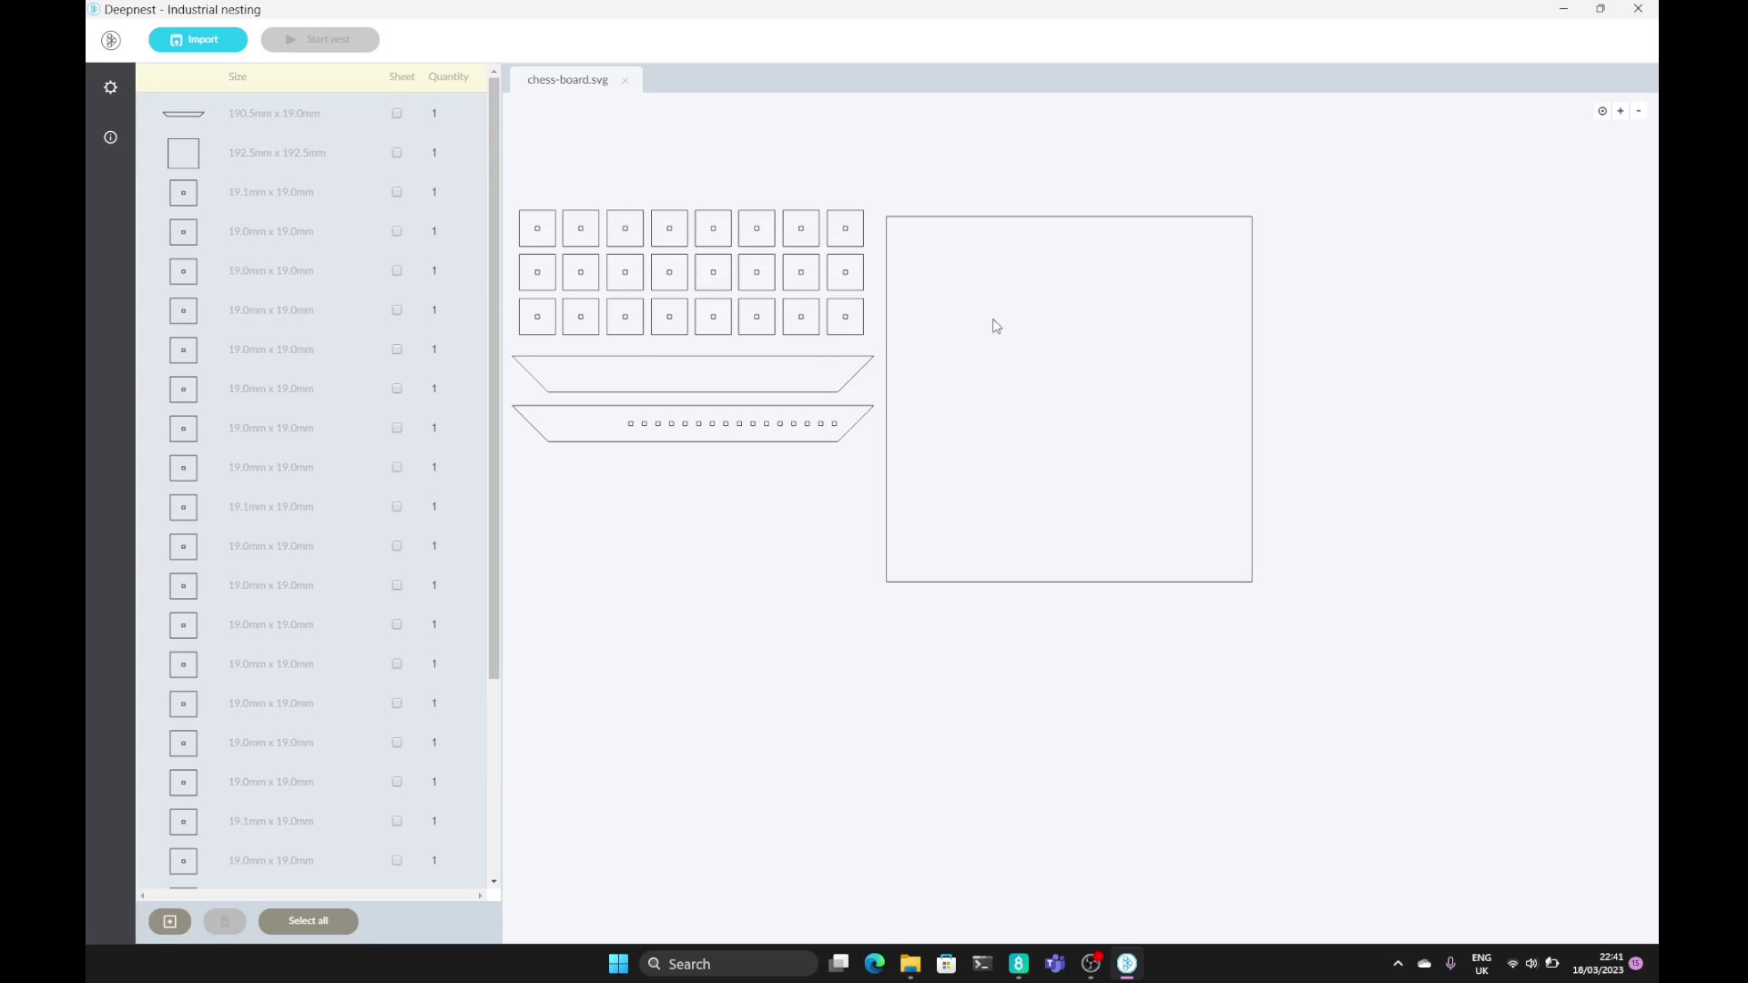
pyautogui.click(321, 162)
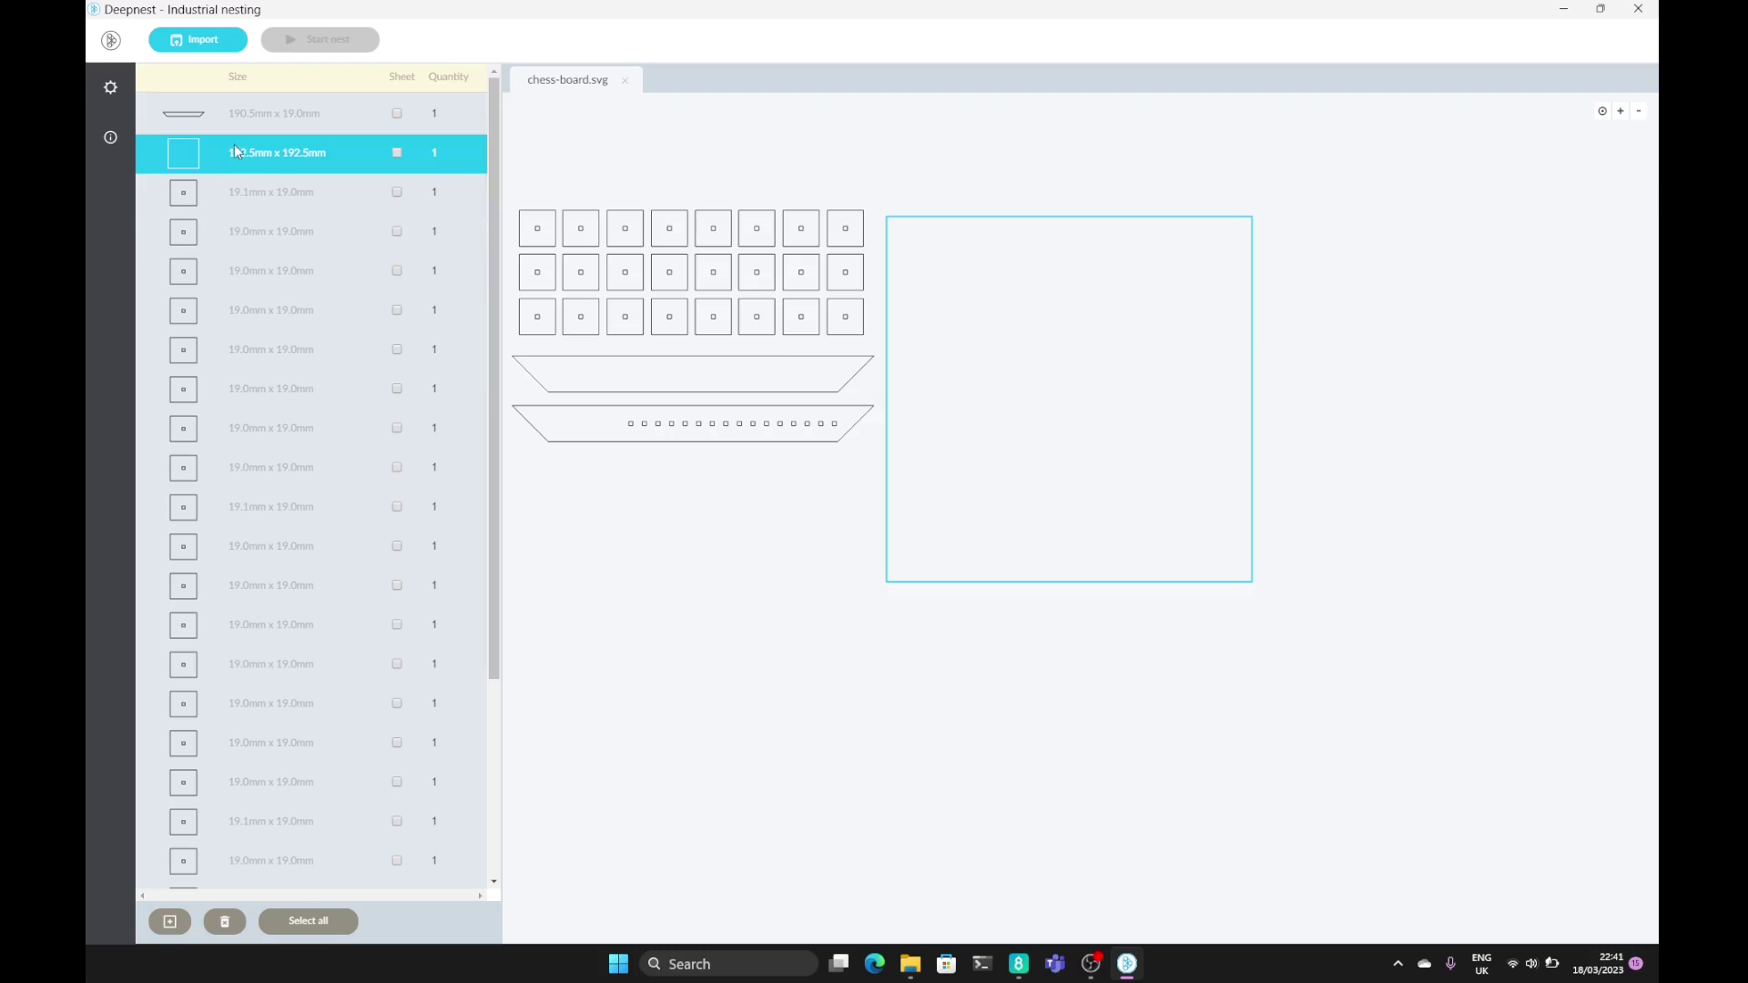
pyautogui.click(398, 153)
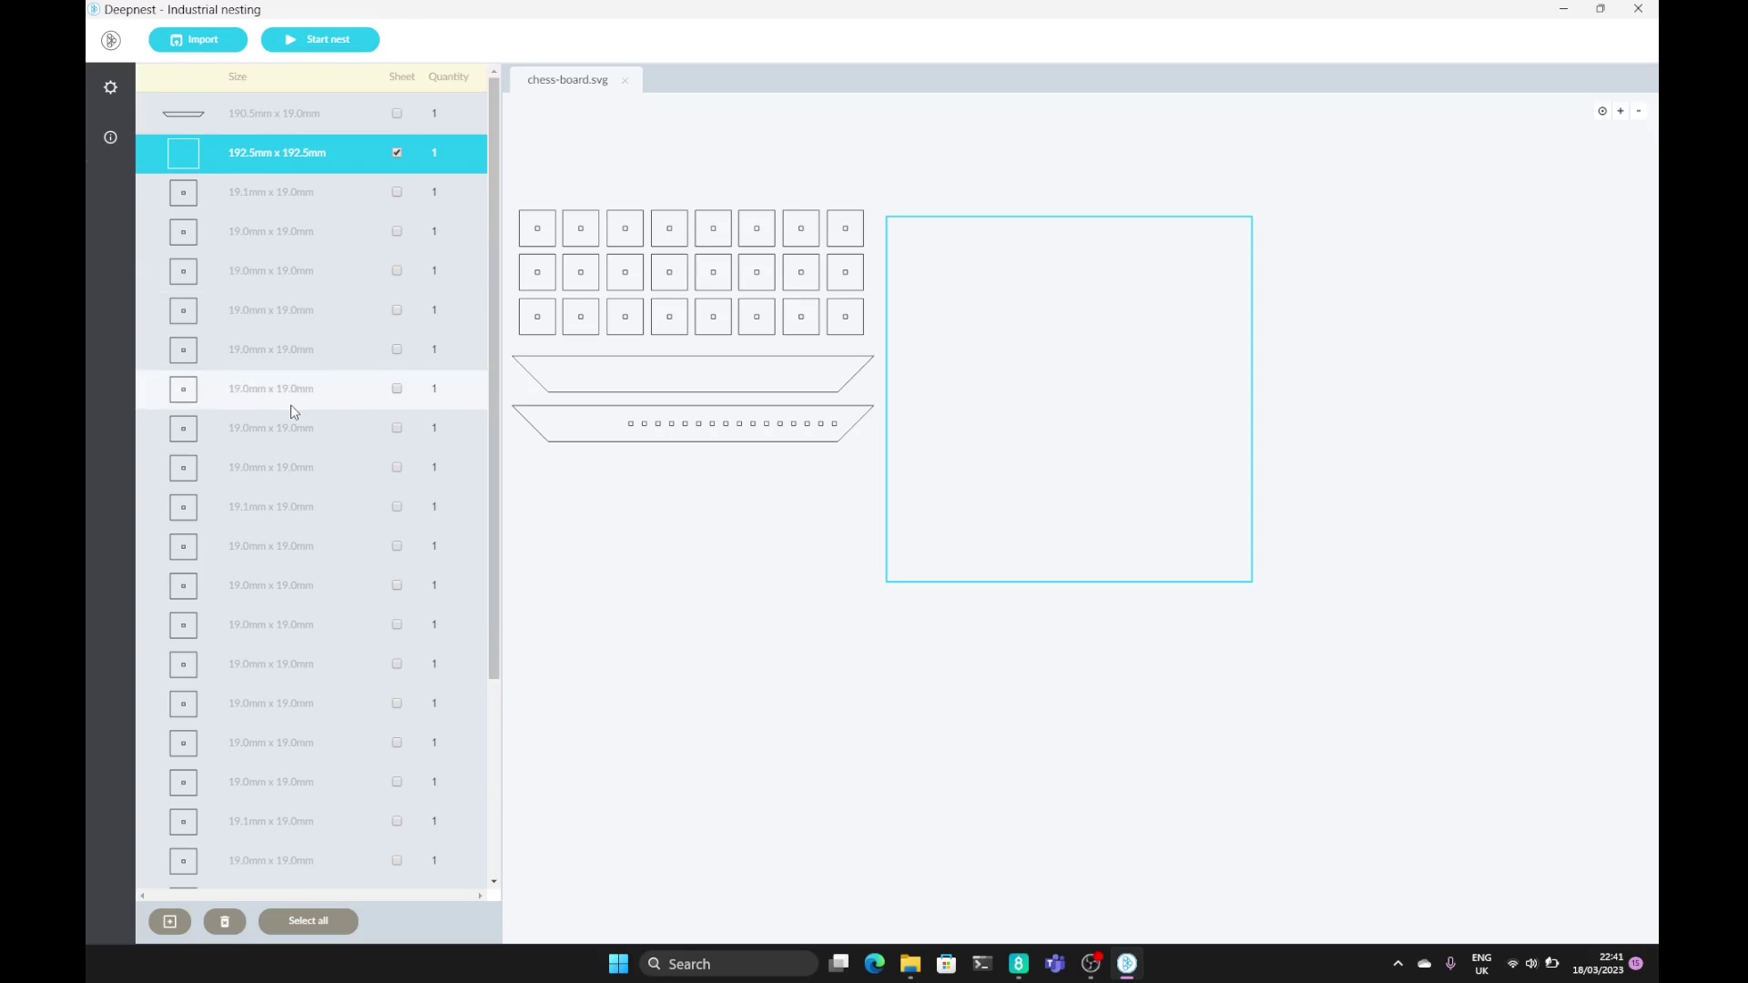
# - Include every chess-board part and start nesting them onto the sheet
pyautogui.click(314, 921)
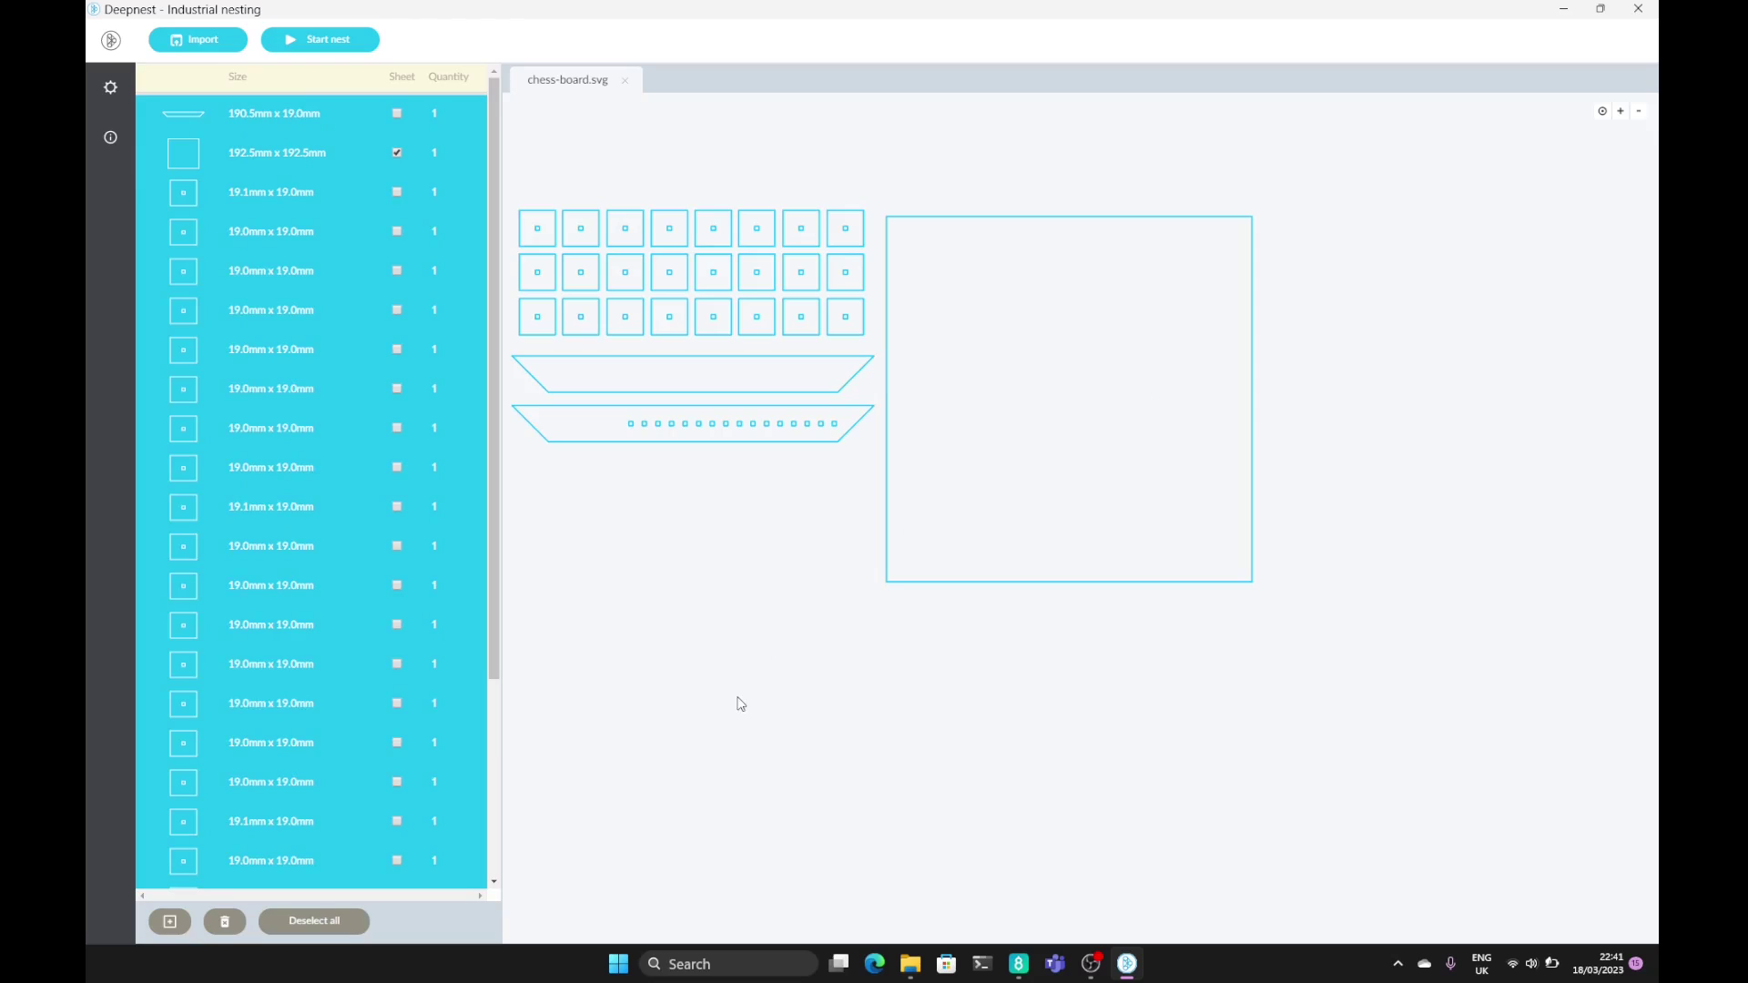
pyautogui.click(271, 549)
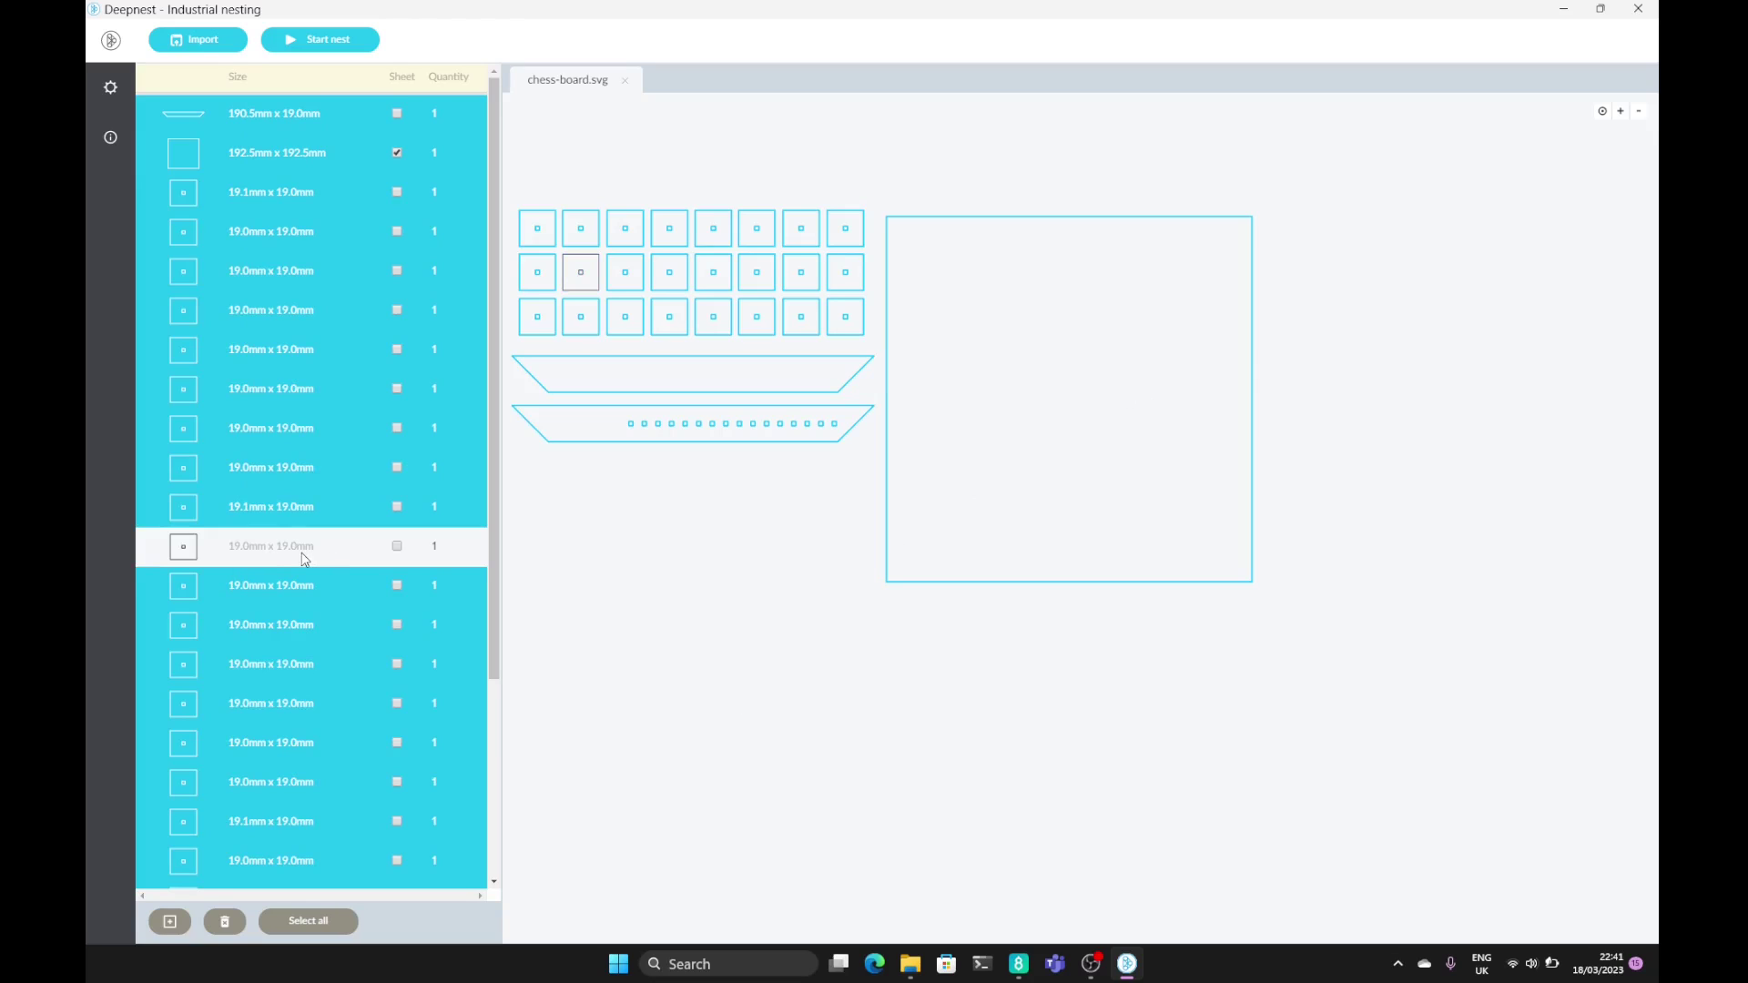
pyautogui.click(314, 551)
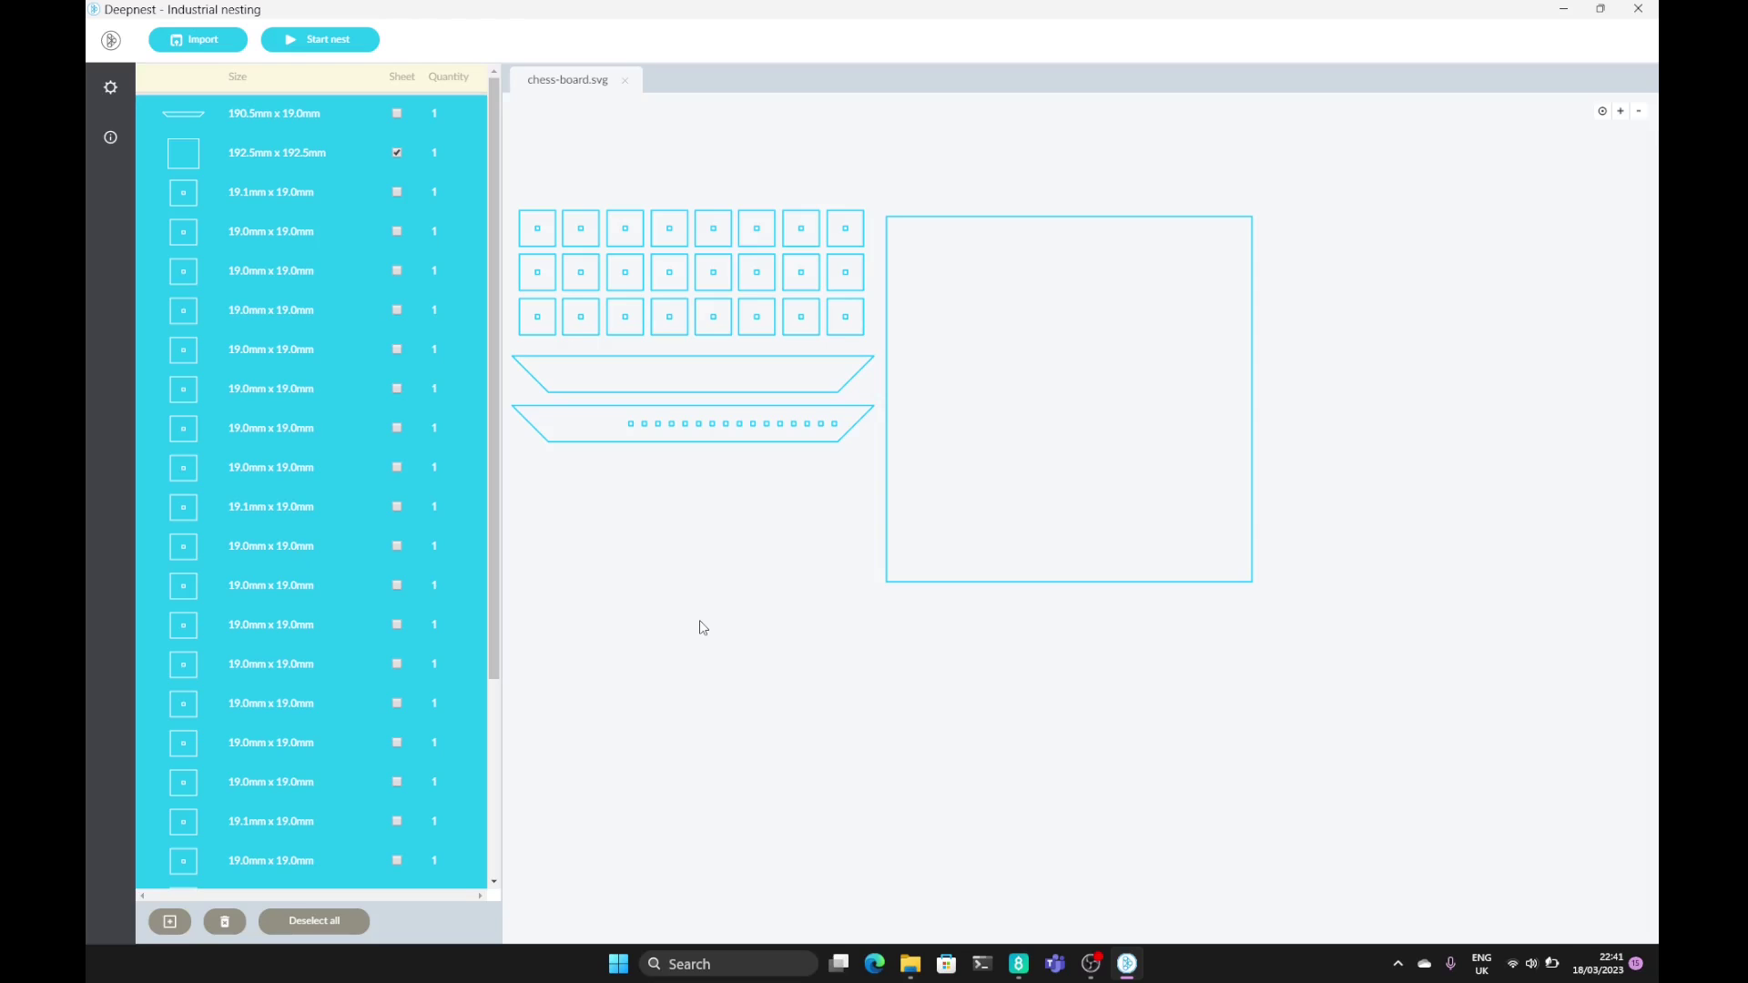
pyautogui.click(342, 46)
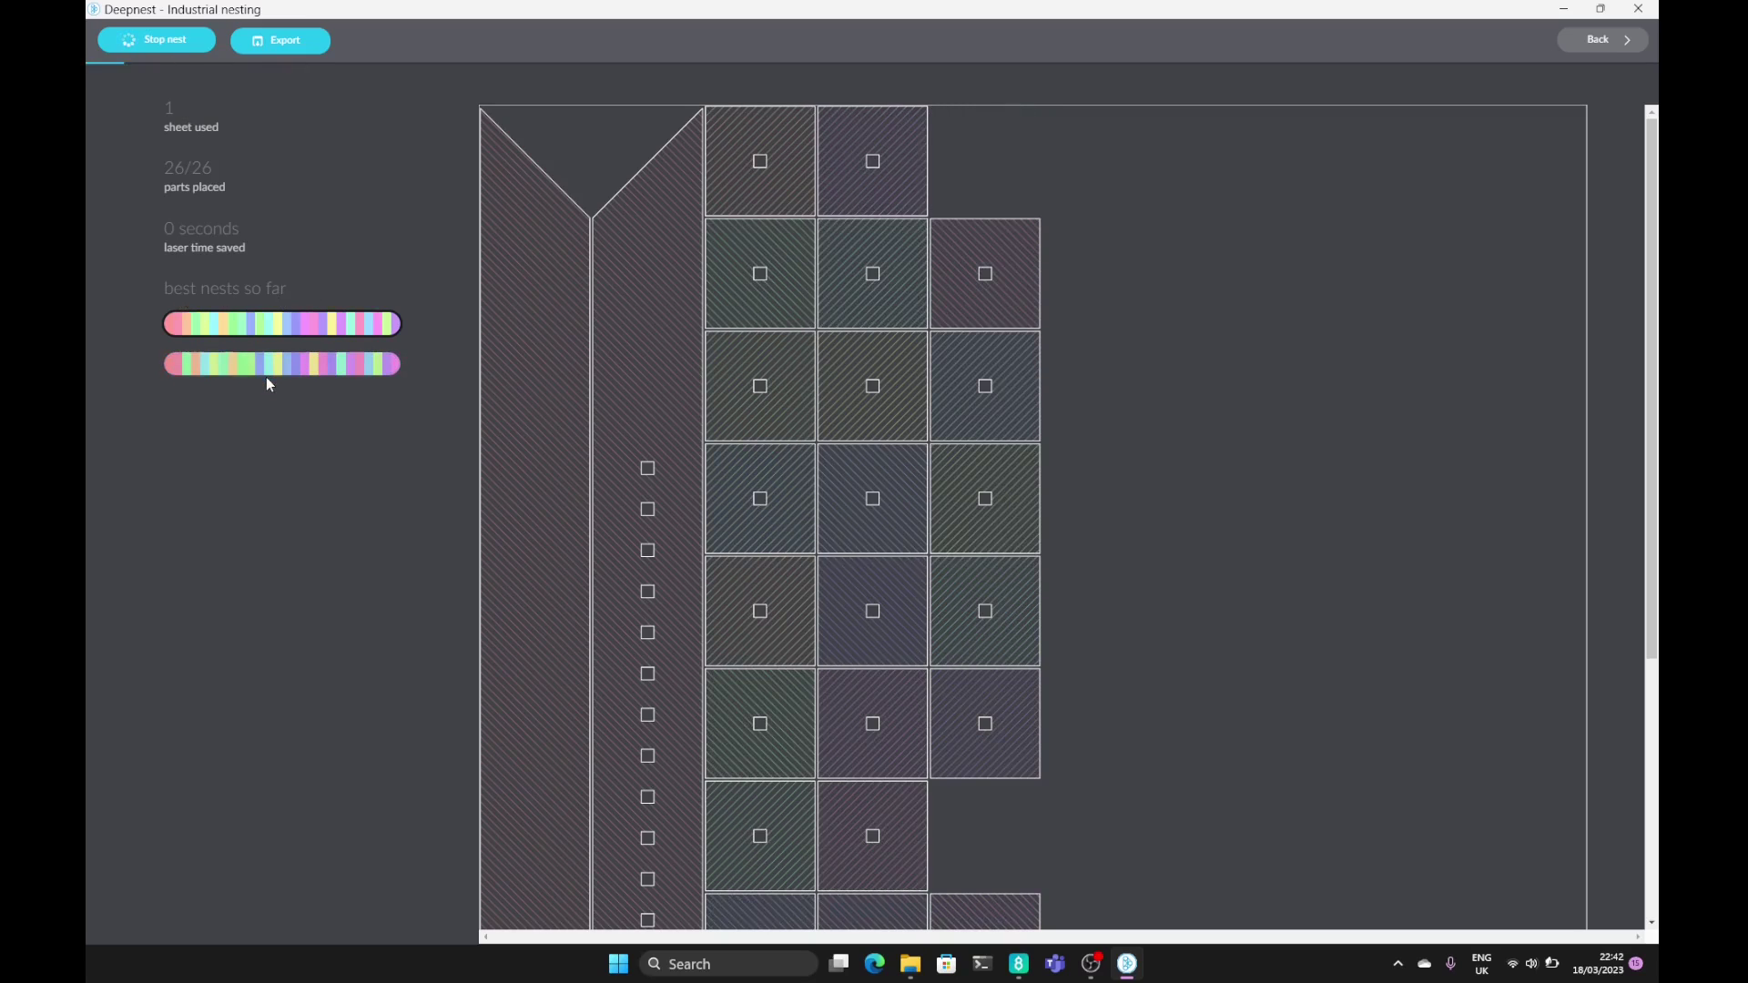
# - Compare the best nests, keep the first 26/26 single-sheet layout and stop nesting
pyautogui.click(267, 366)
pyautogui.click(296, 325)
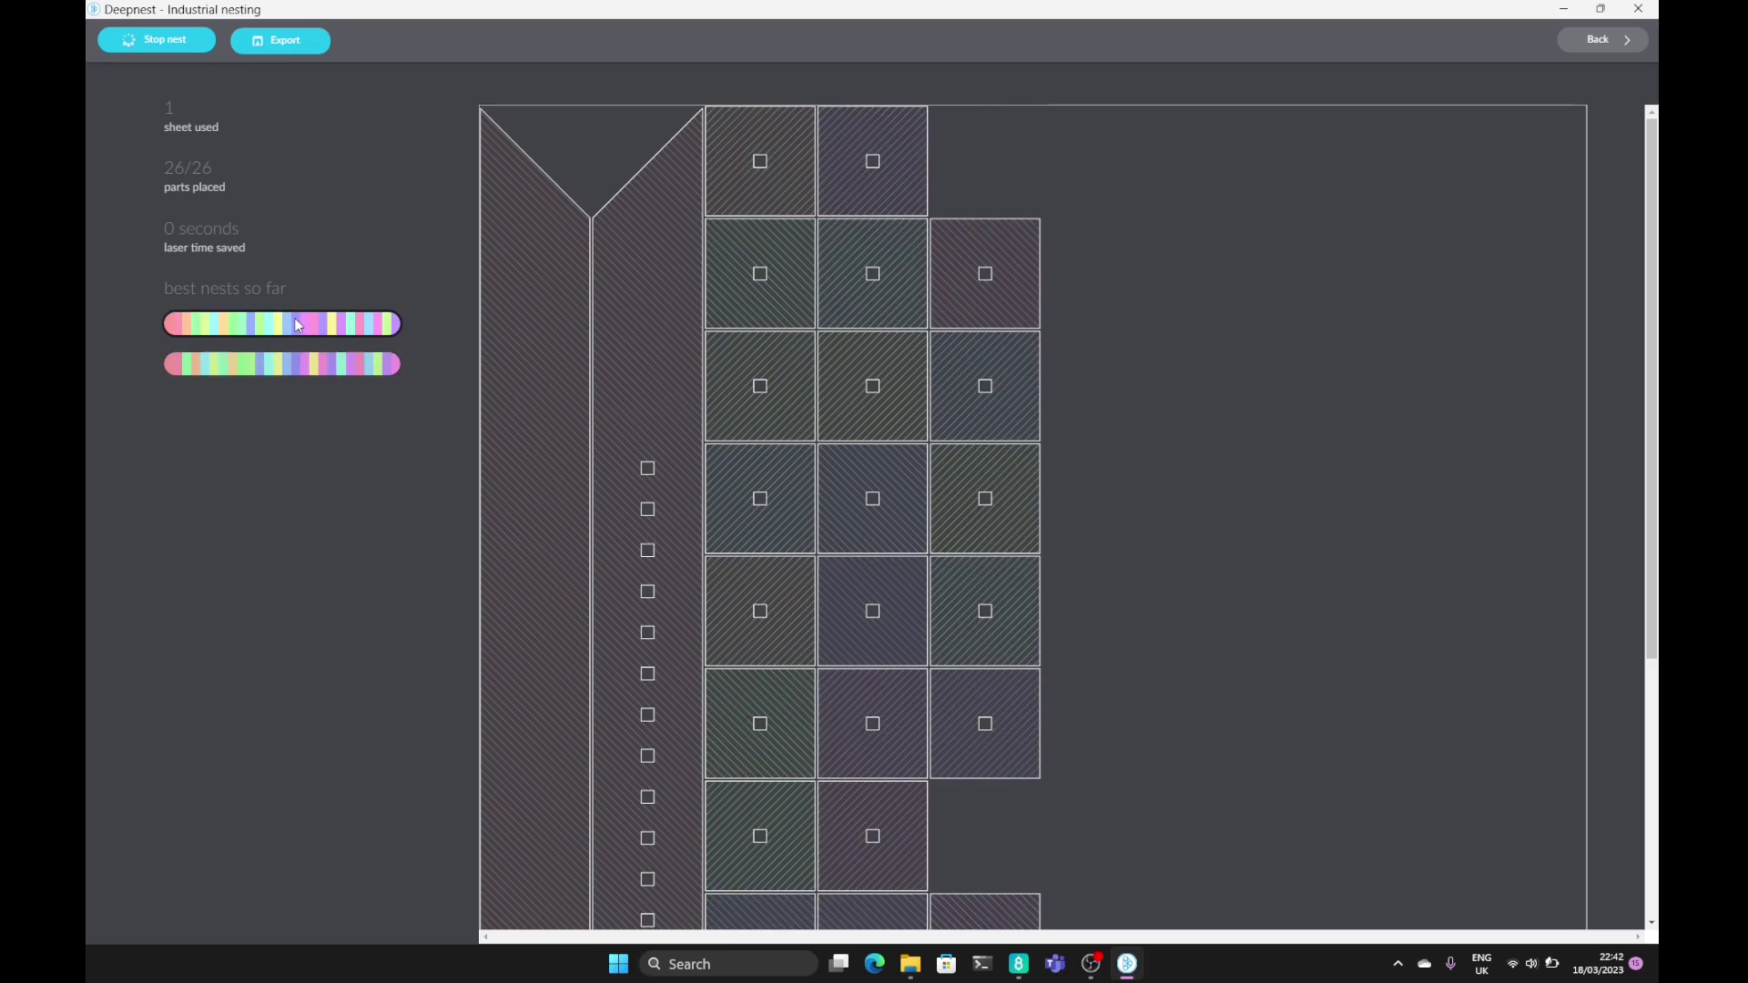
pyautogui.click(160, 45)
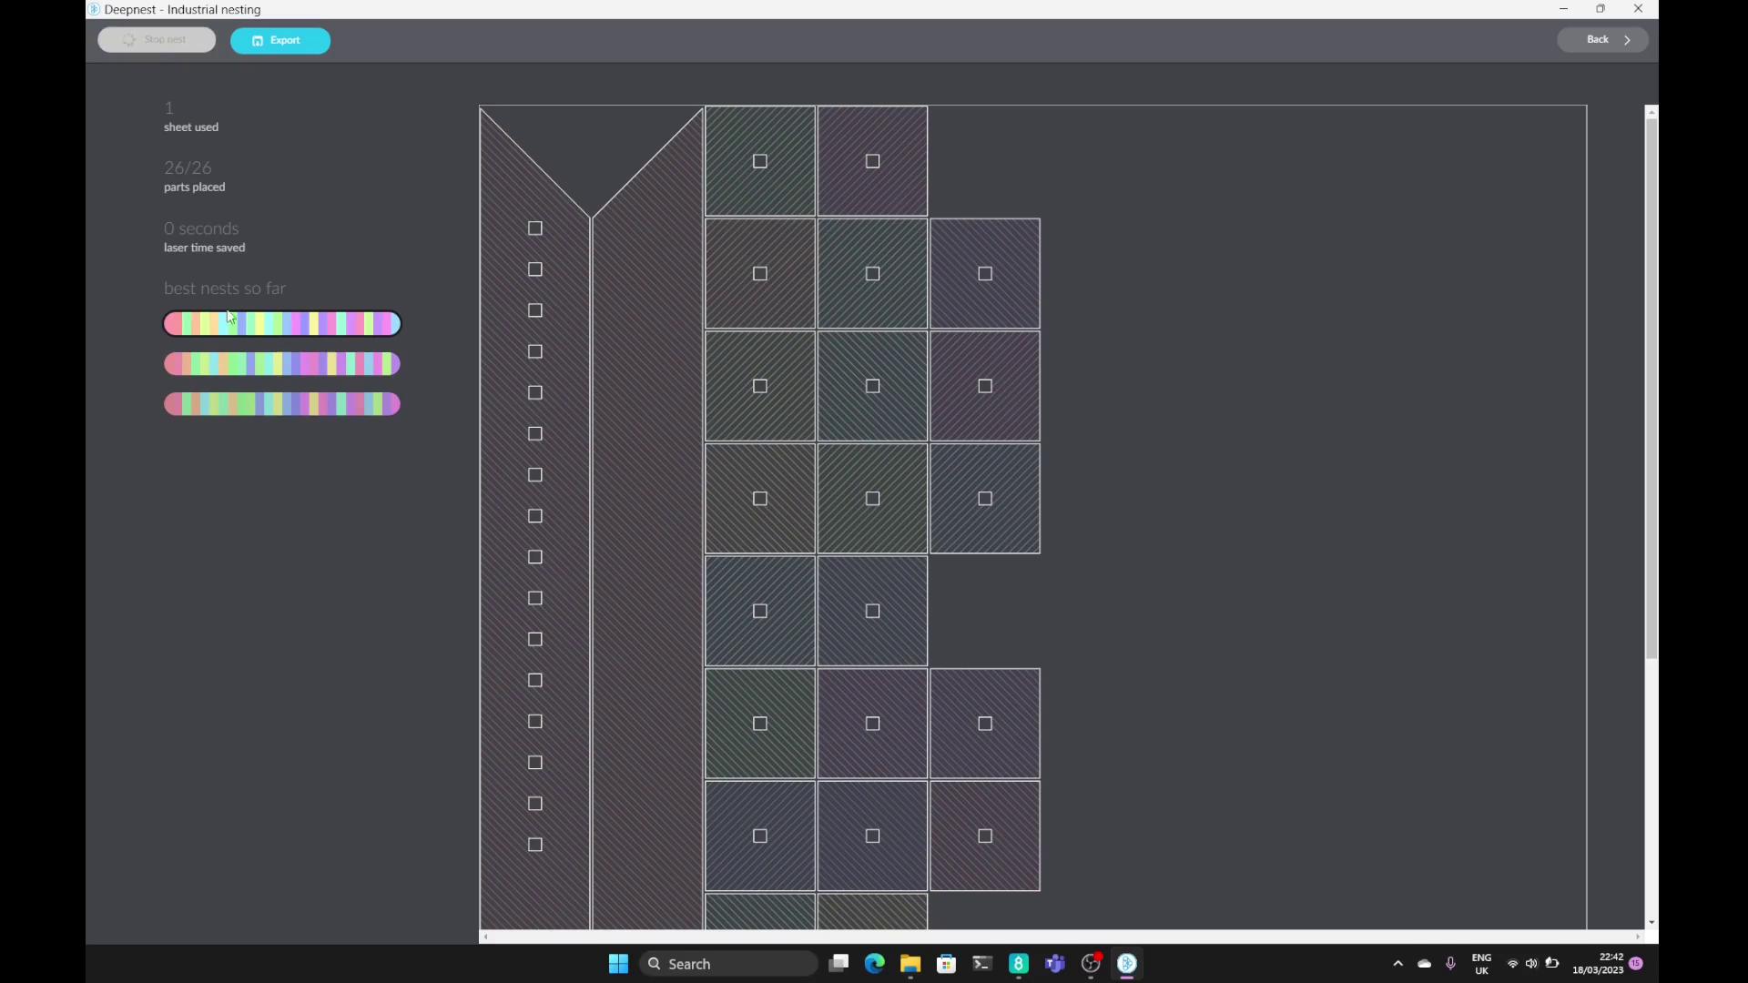
pyautogui.moveTo(278, 50)
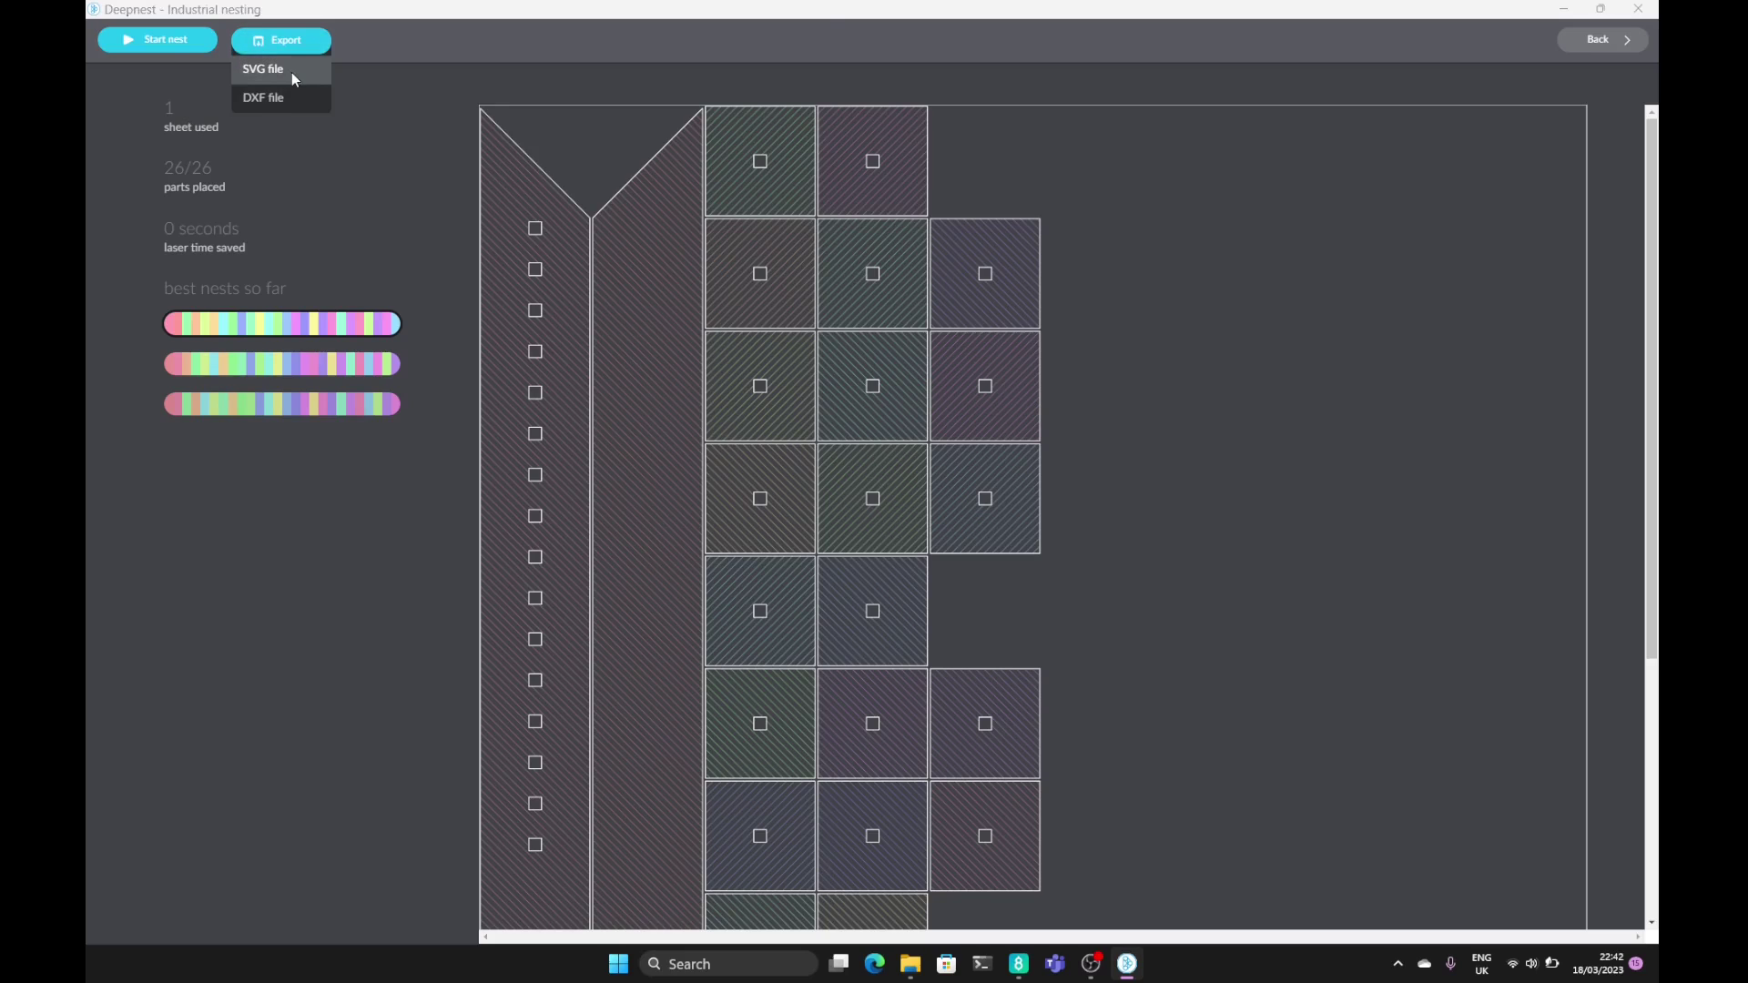
# - Export the chess-board nest as results.svg, replacing the existing file
pyautogui.click(291, 73)
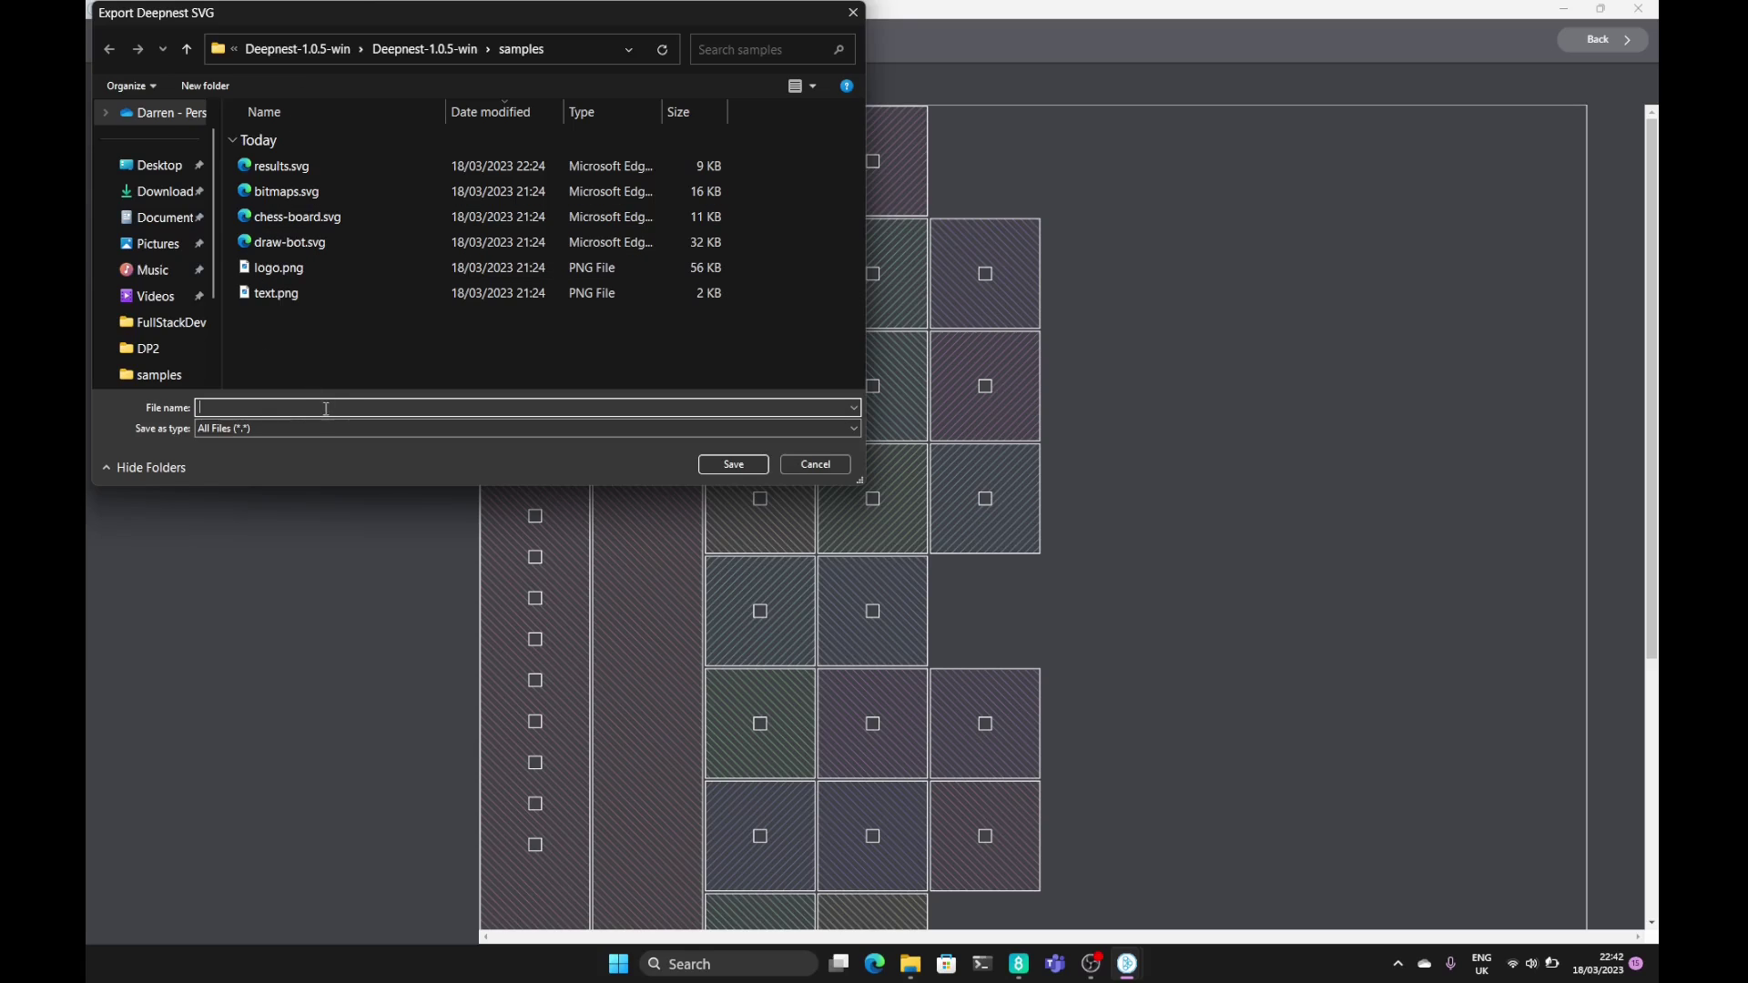
pyautogui.write('resul')
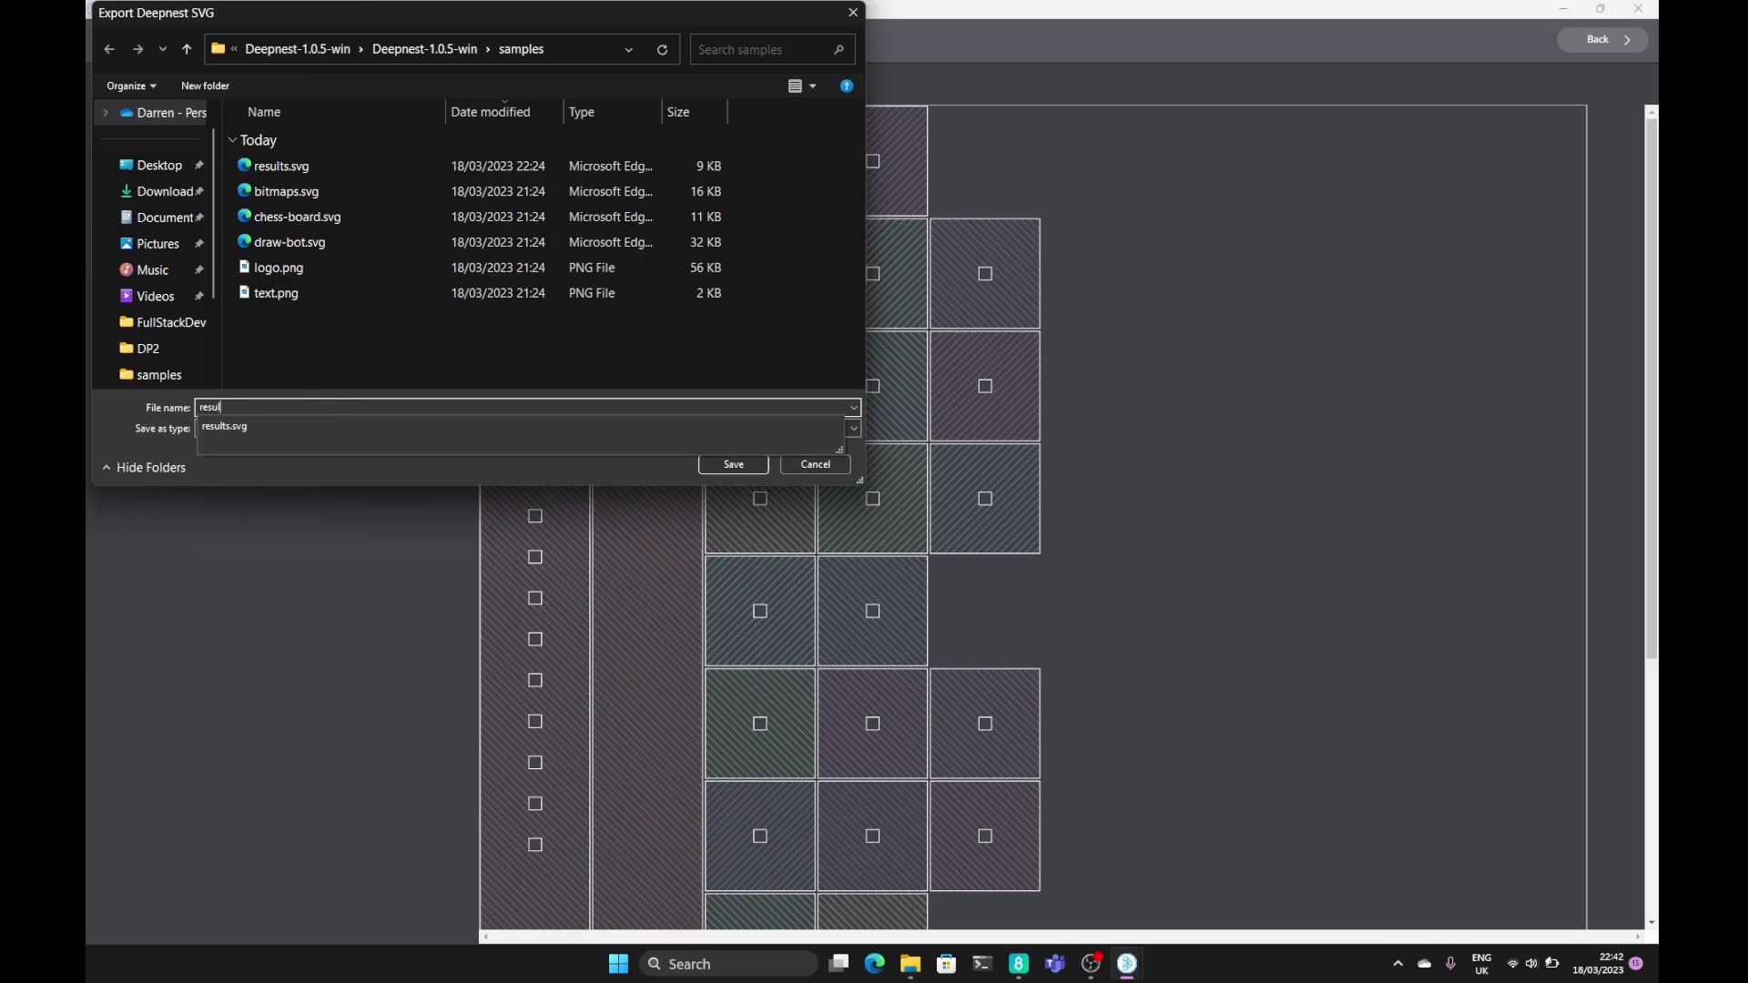
pyautogui.write('ts.svg')
pyautogui.click(300, 166)
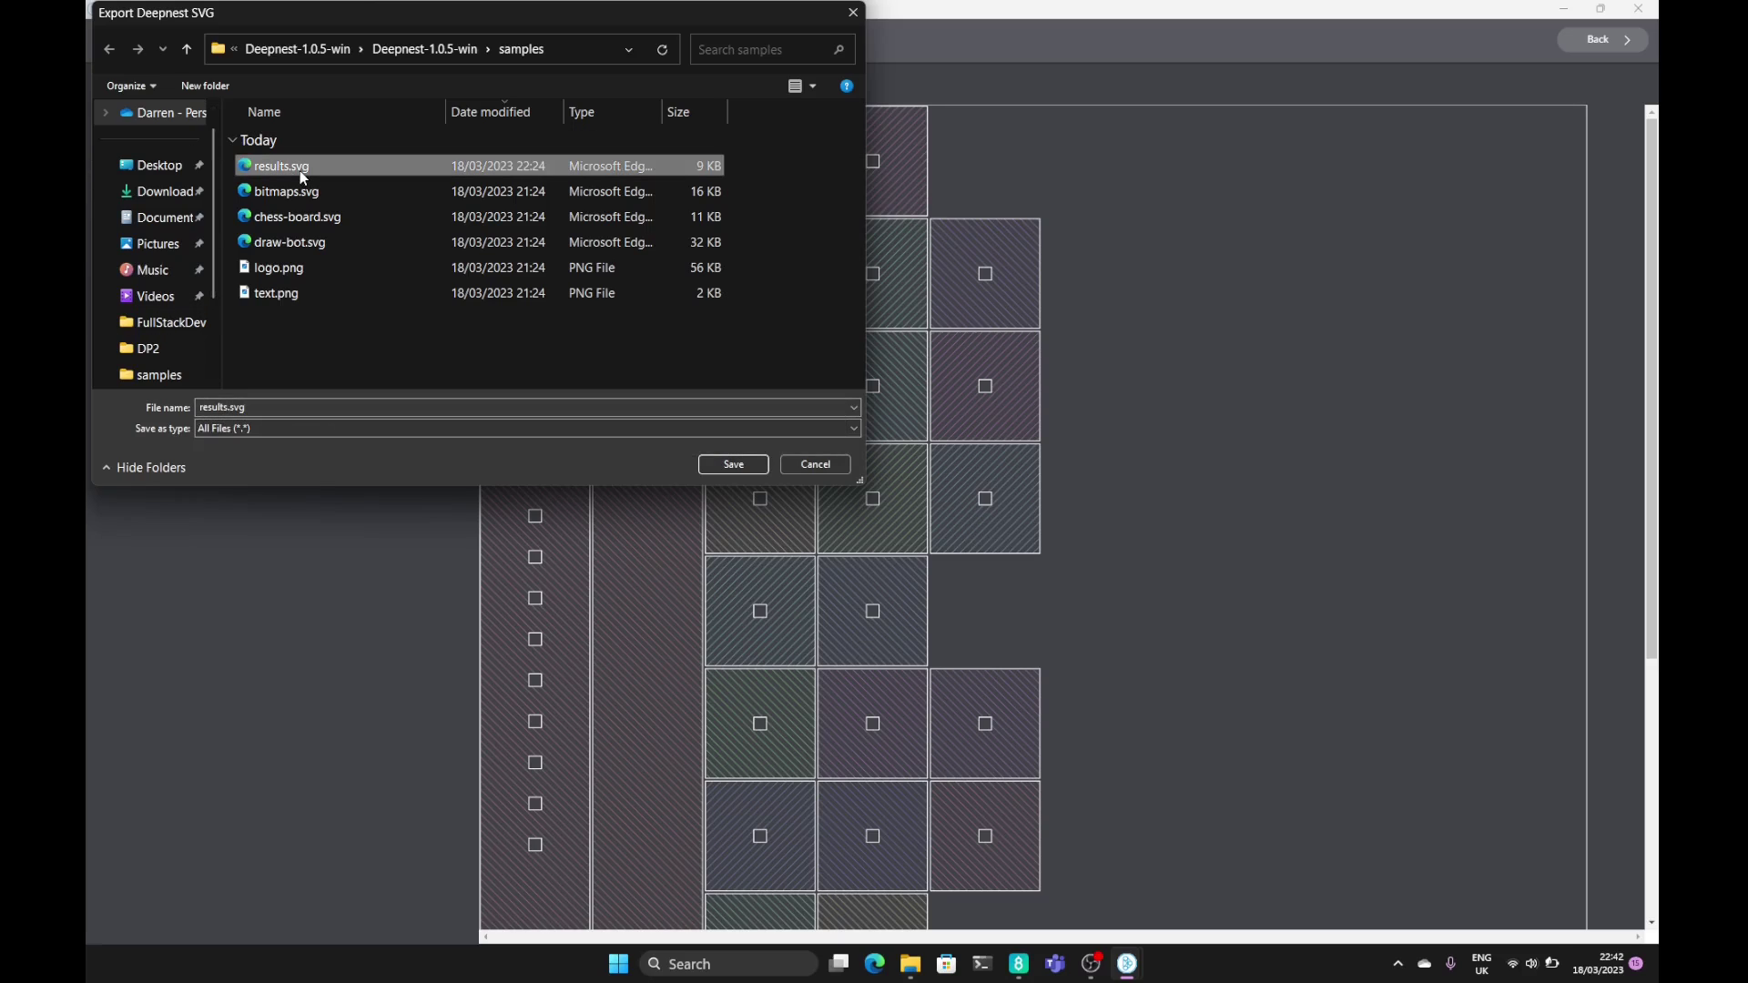
pyautogui.click(533, 428)
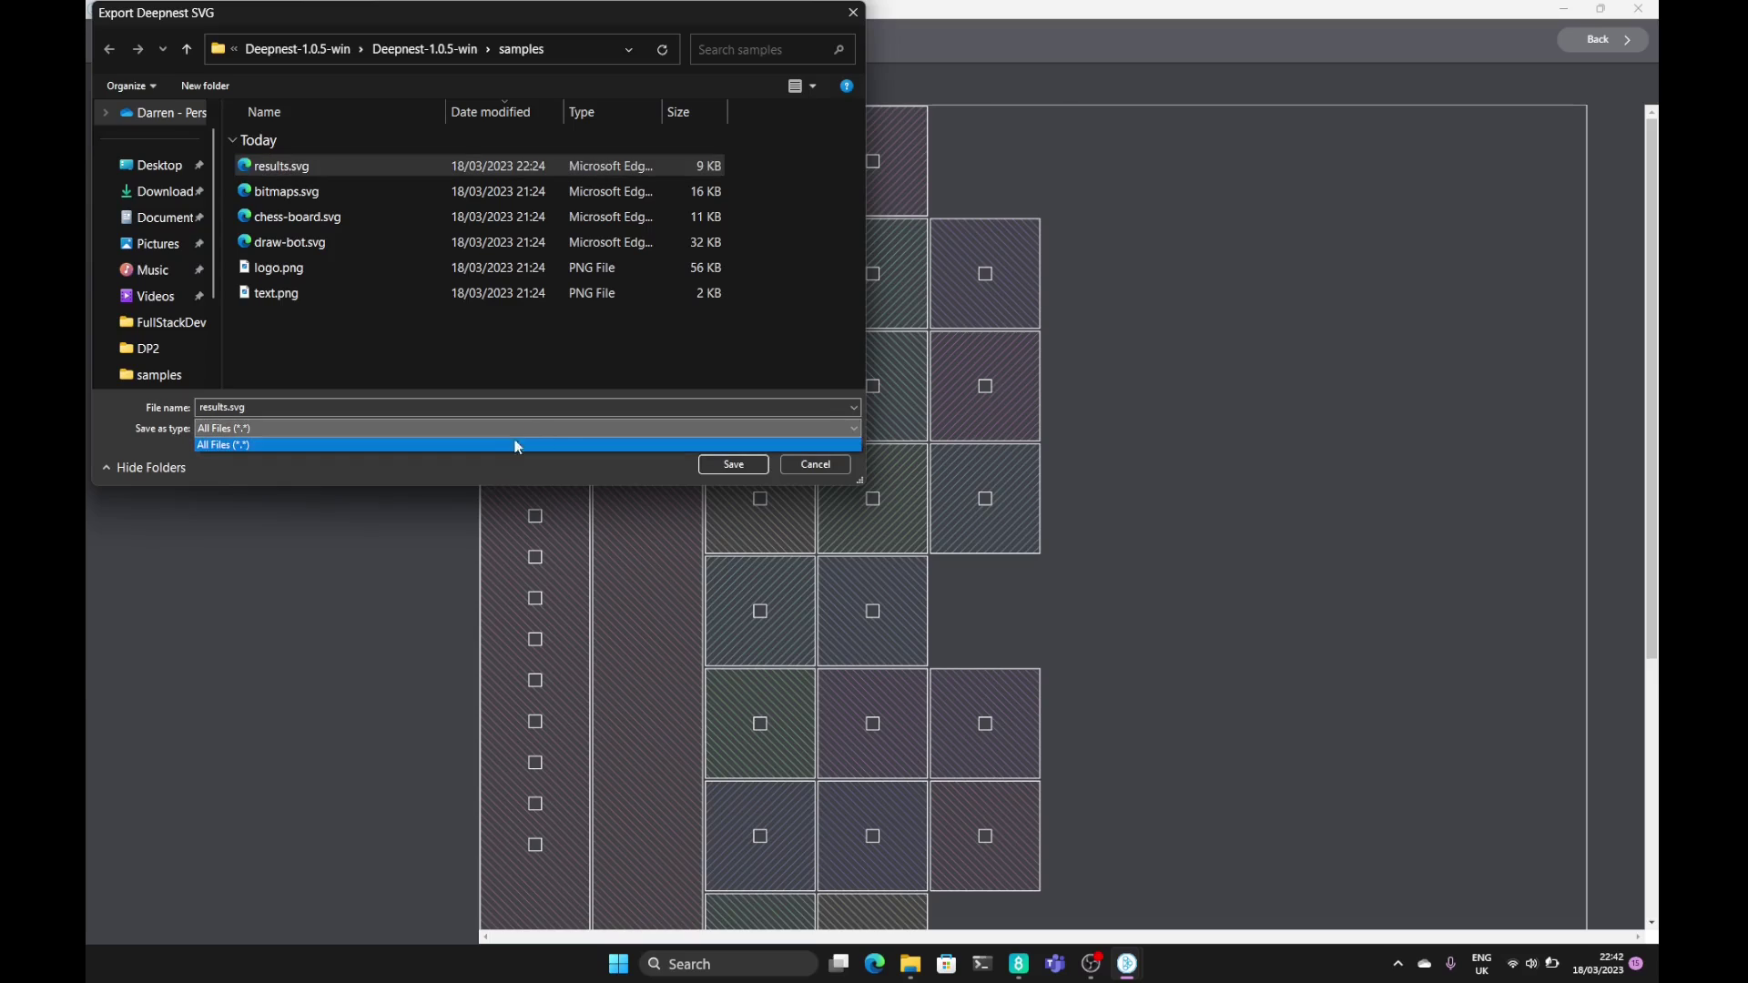
pyautogui.click(590, 413)
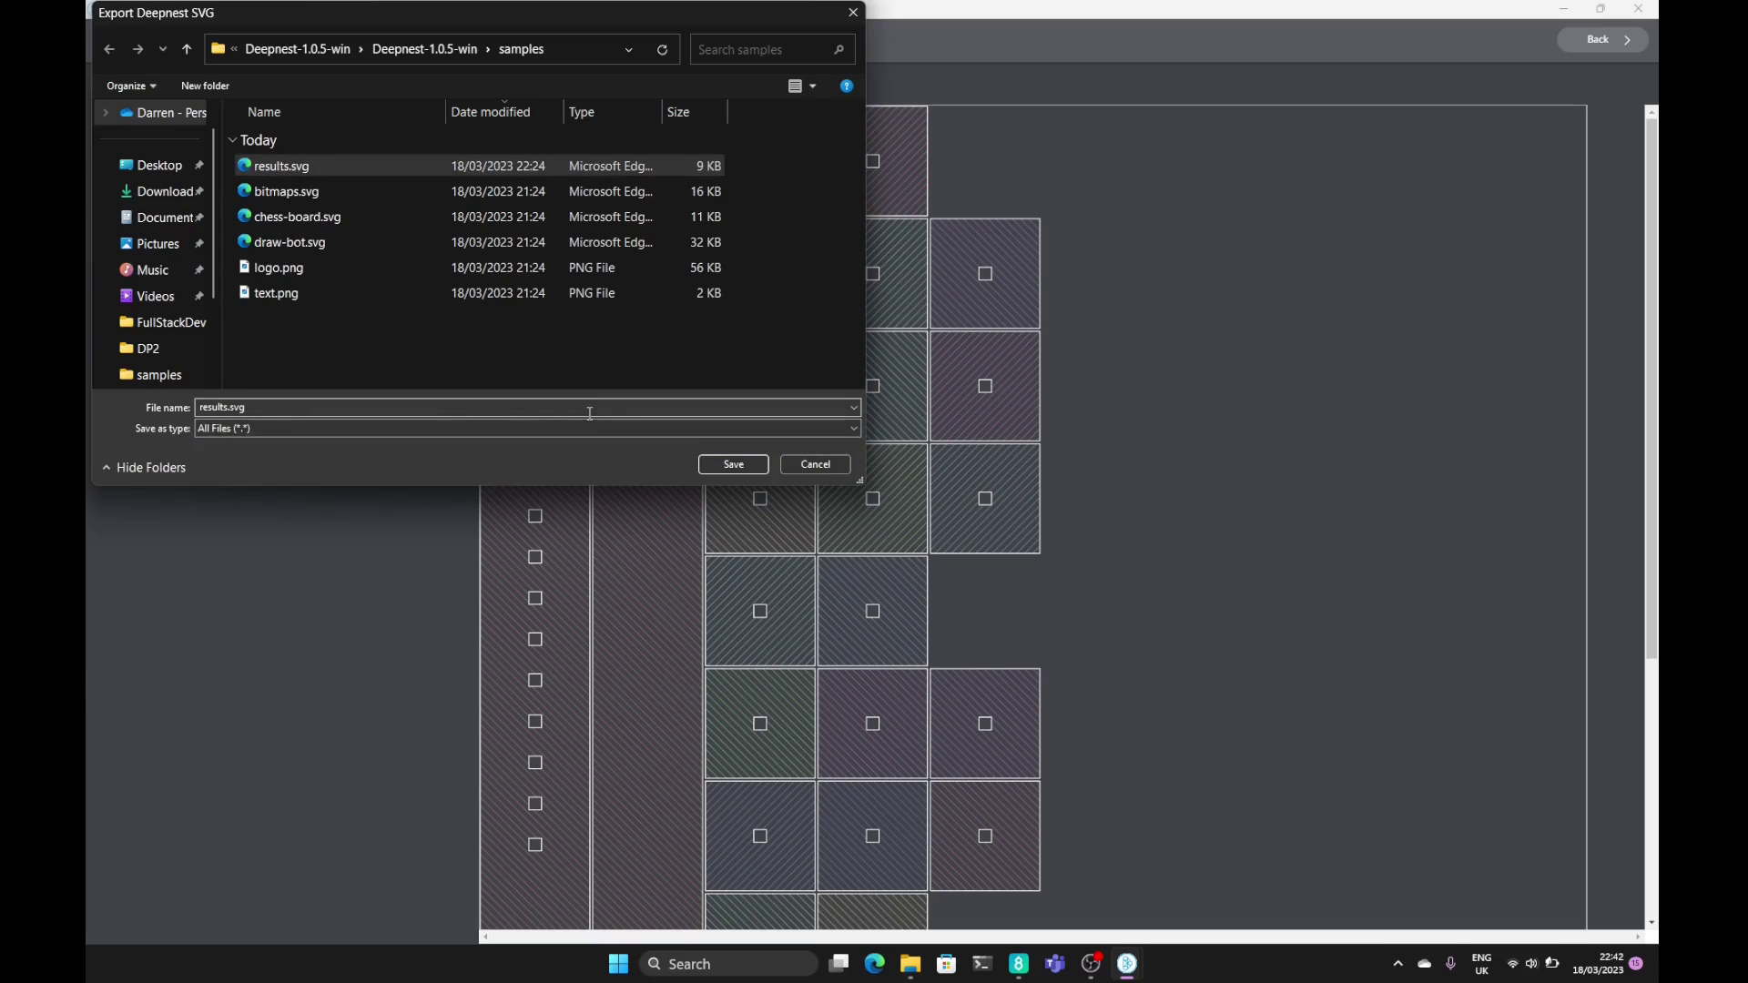
pyautogui.click(733, 467)
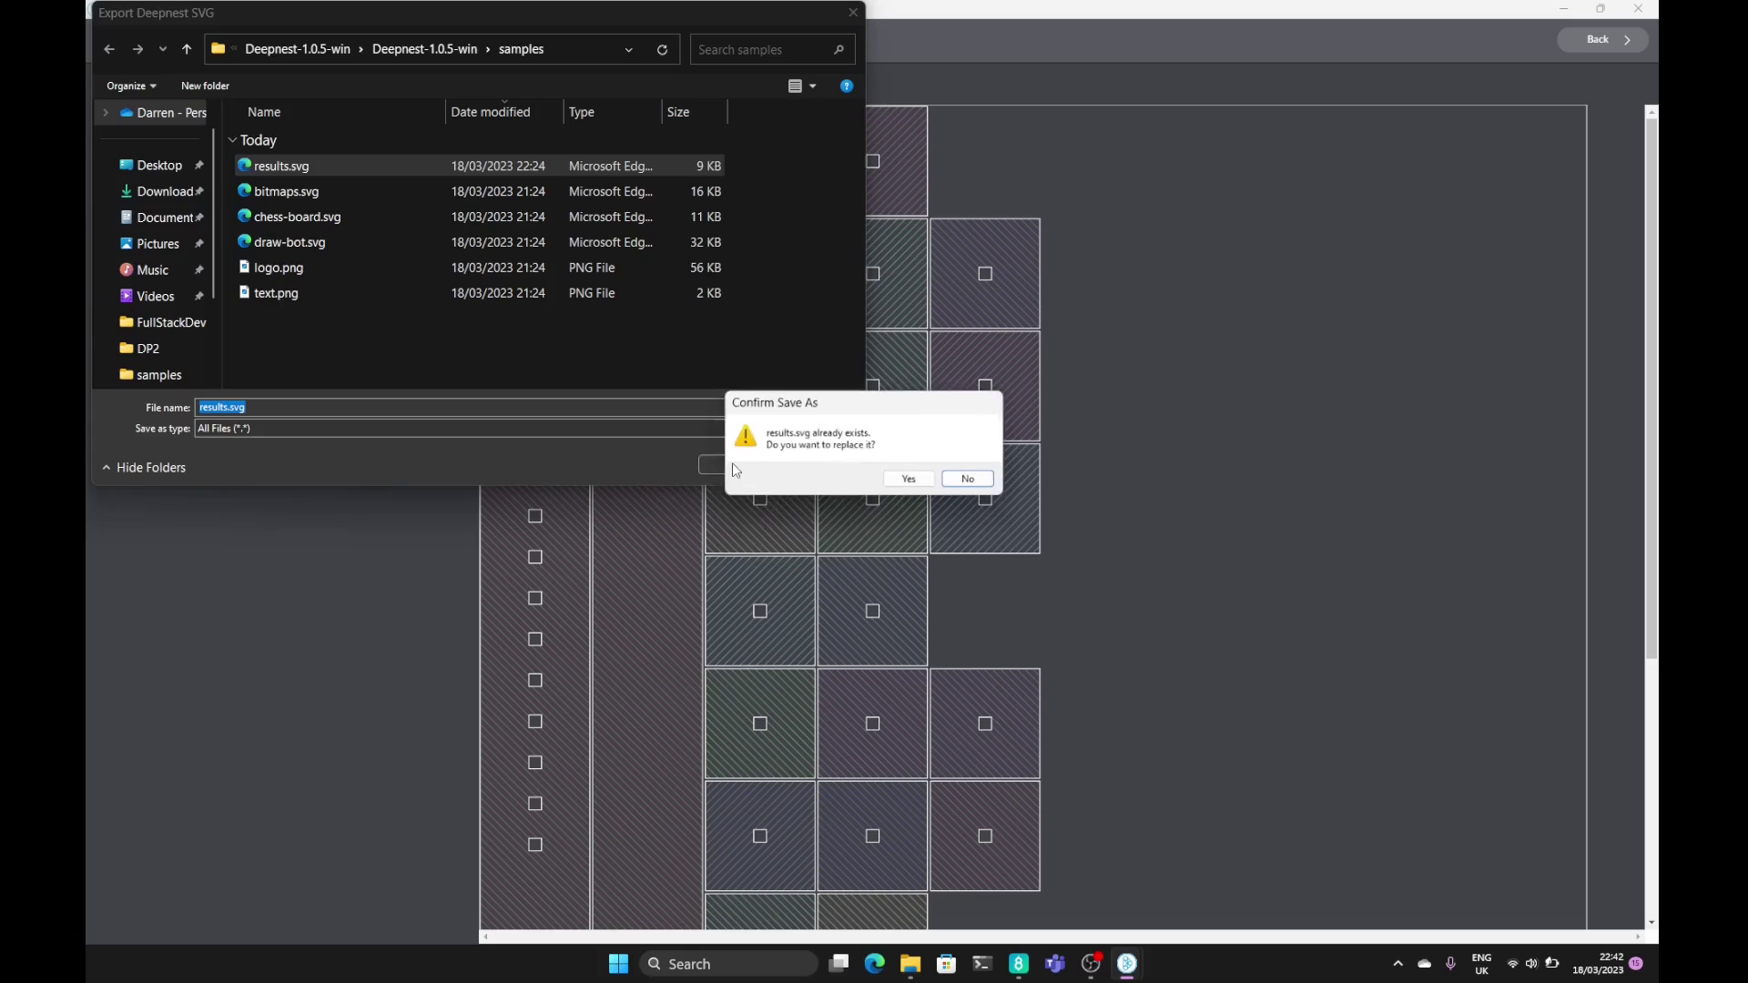
pyautogui.click(912, 480)
# - Open the saved results.svg from the samples folder in Edge to check the layout
pyautogui.hotkey('alt', 'Tab')
pyautogui.click(483, 191)
pyautogui.doubleClick(482, 193)
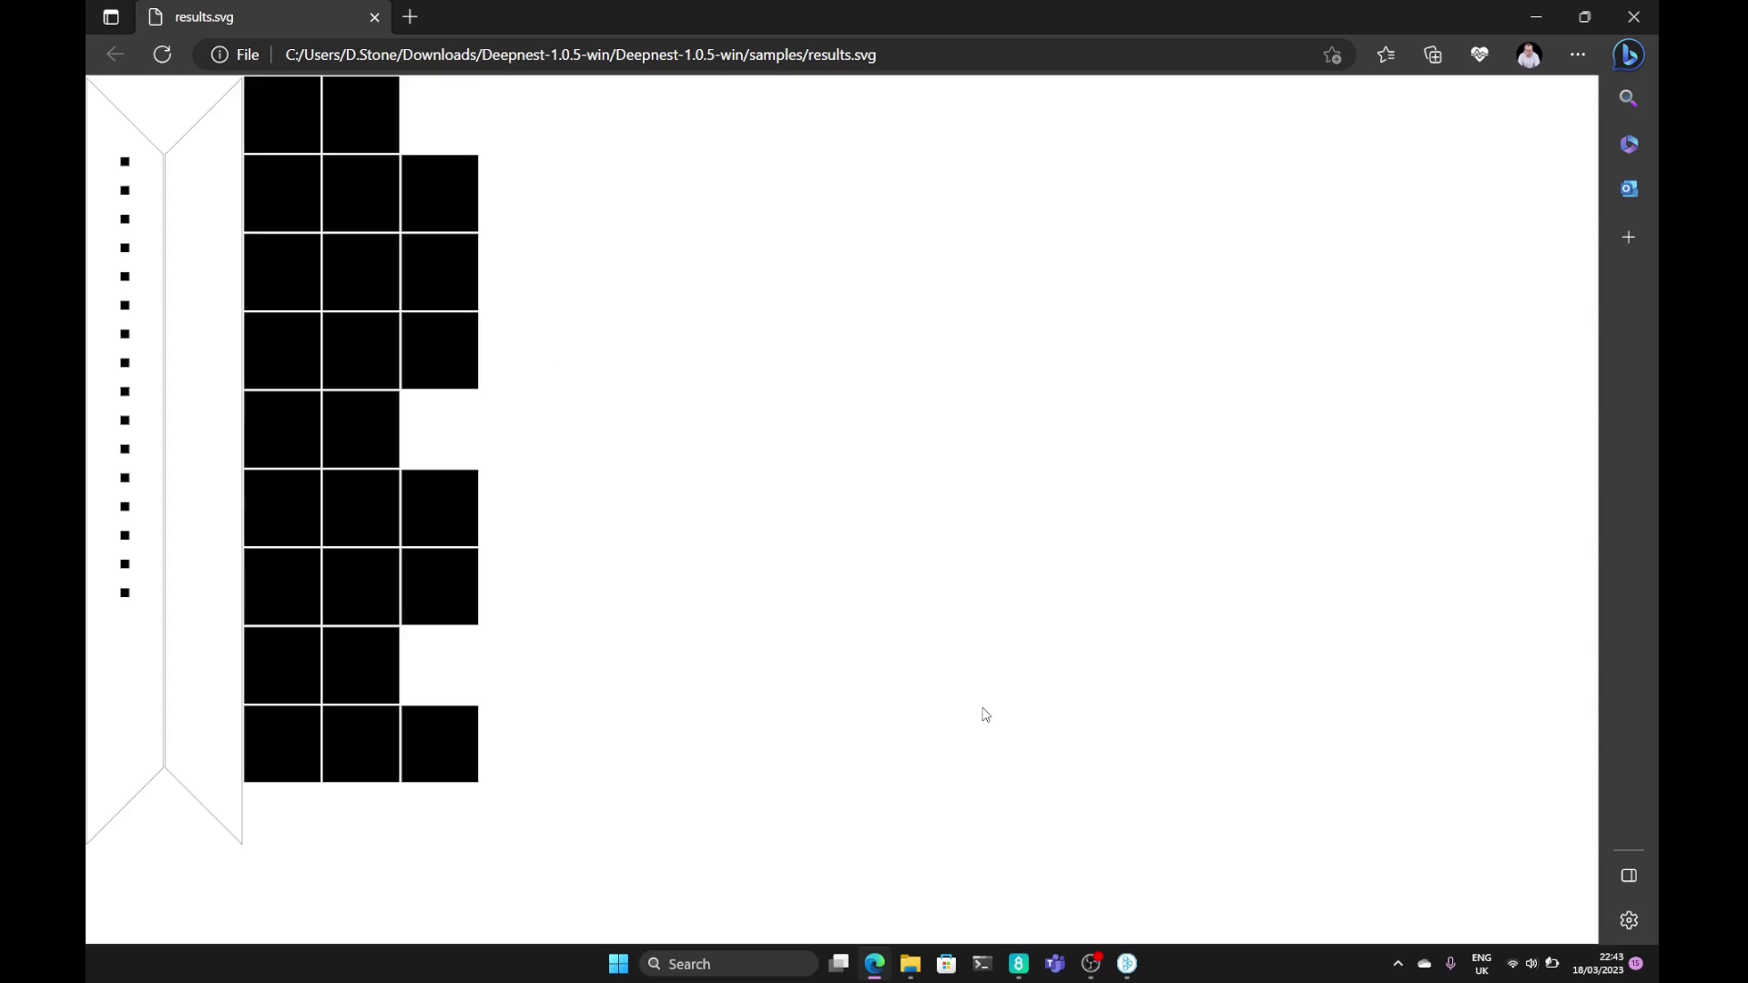
# - Swap chess-board.svg for draw-bot.svg, make the 346.5mm x 319.2mm part the sheet, and select all parts
pyautogui.click(1127, 964)
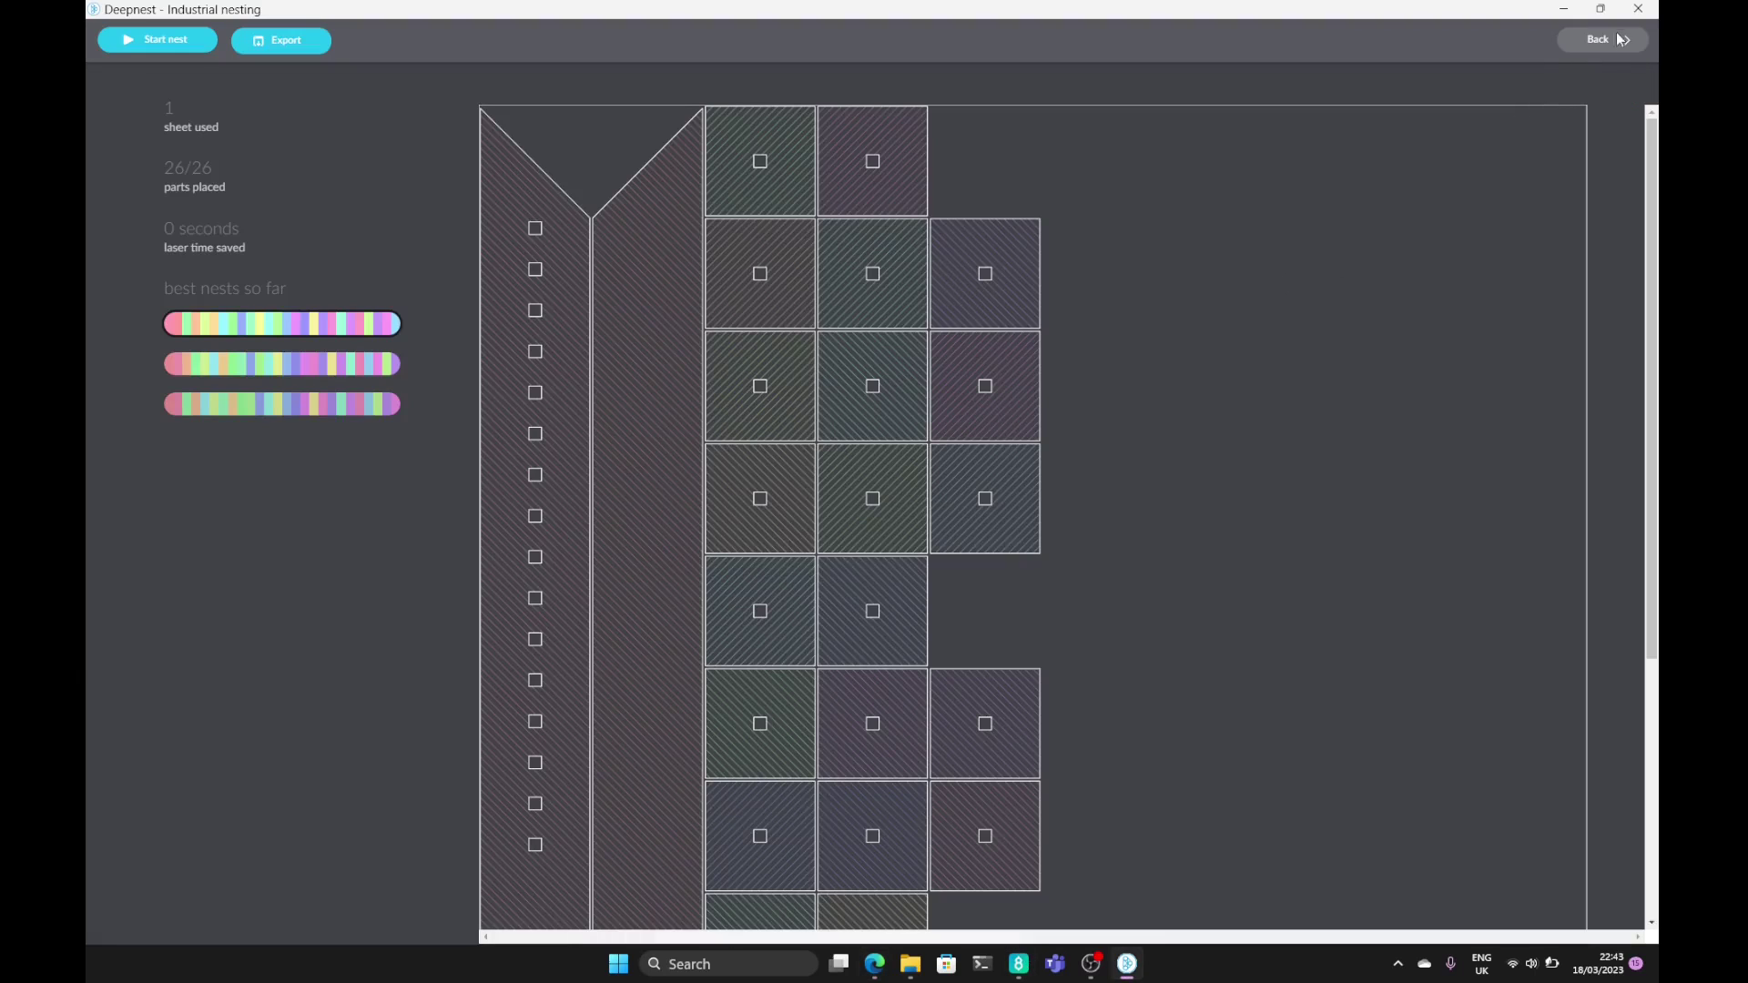
pyautogui.click(1623, 38)
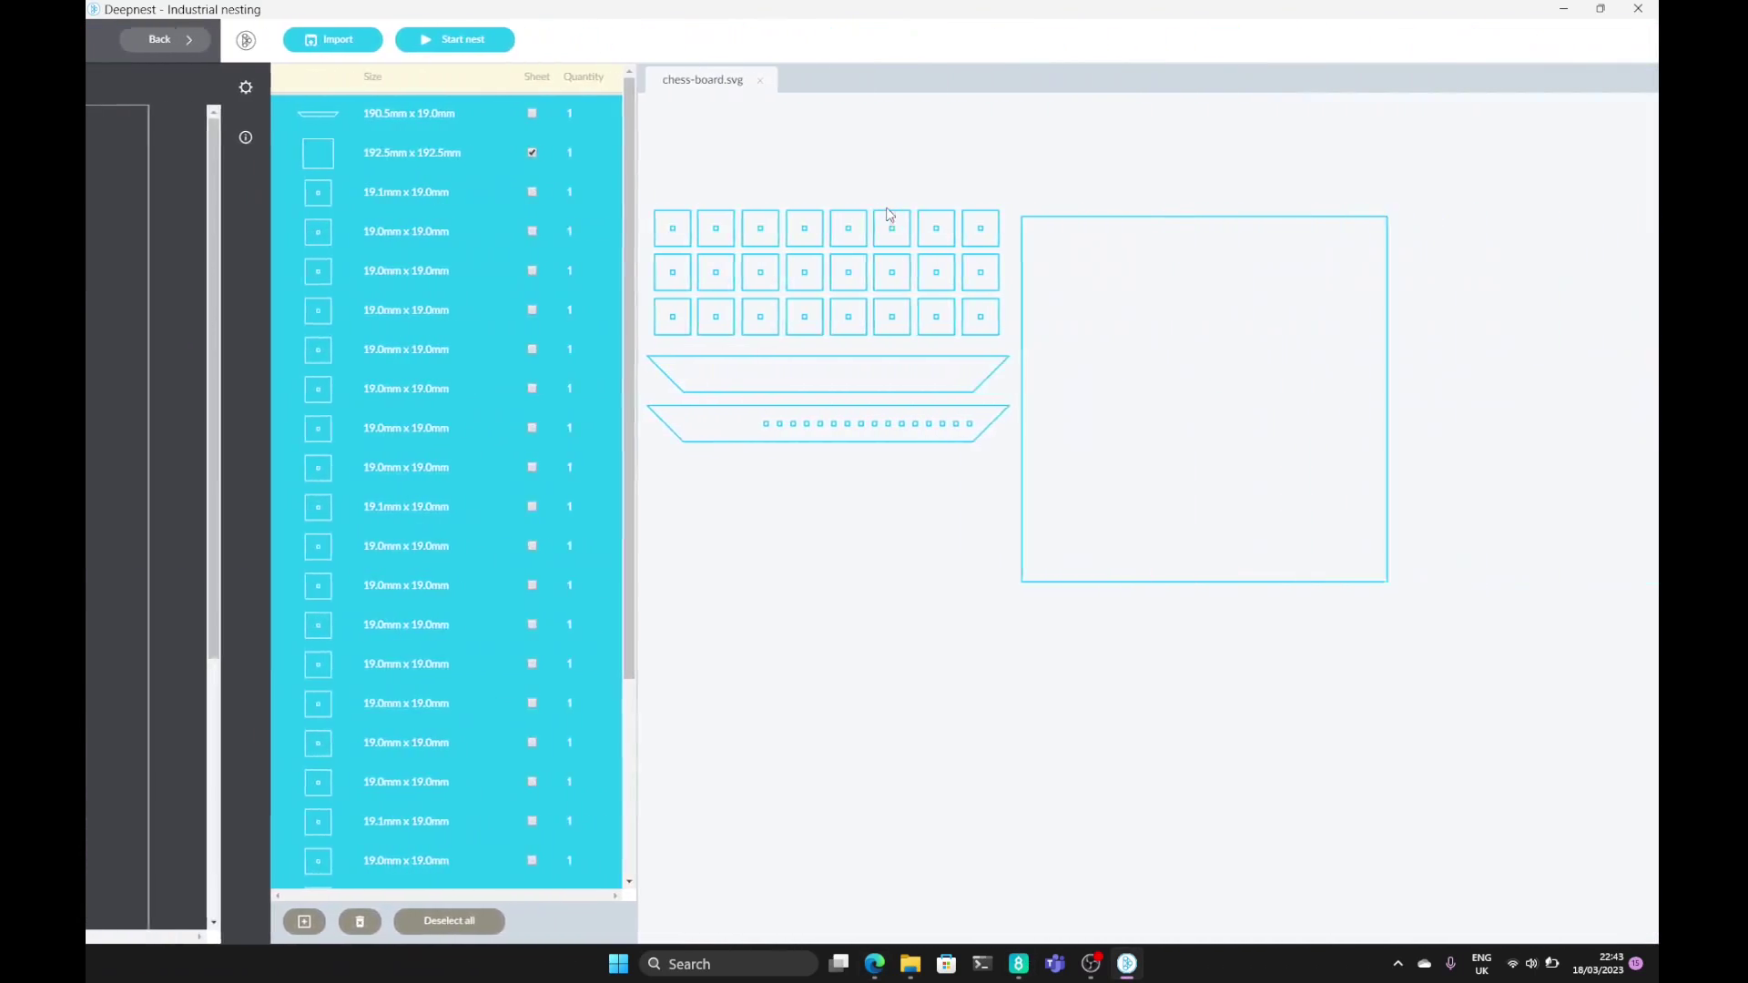
pyautogui.click(624, 81)
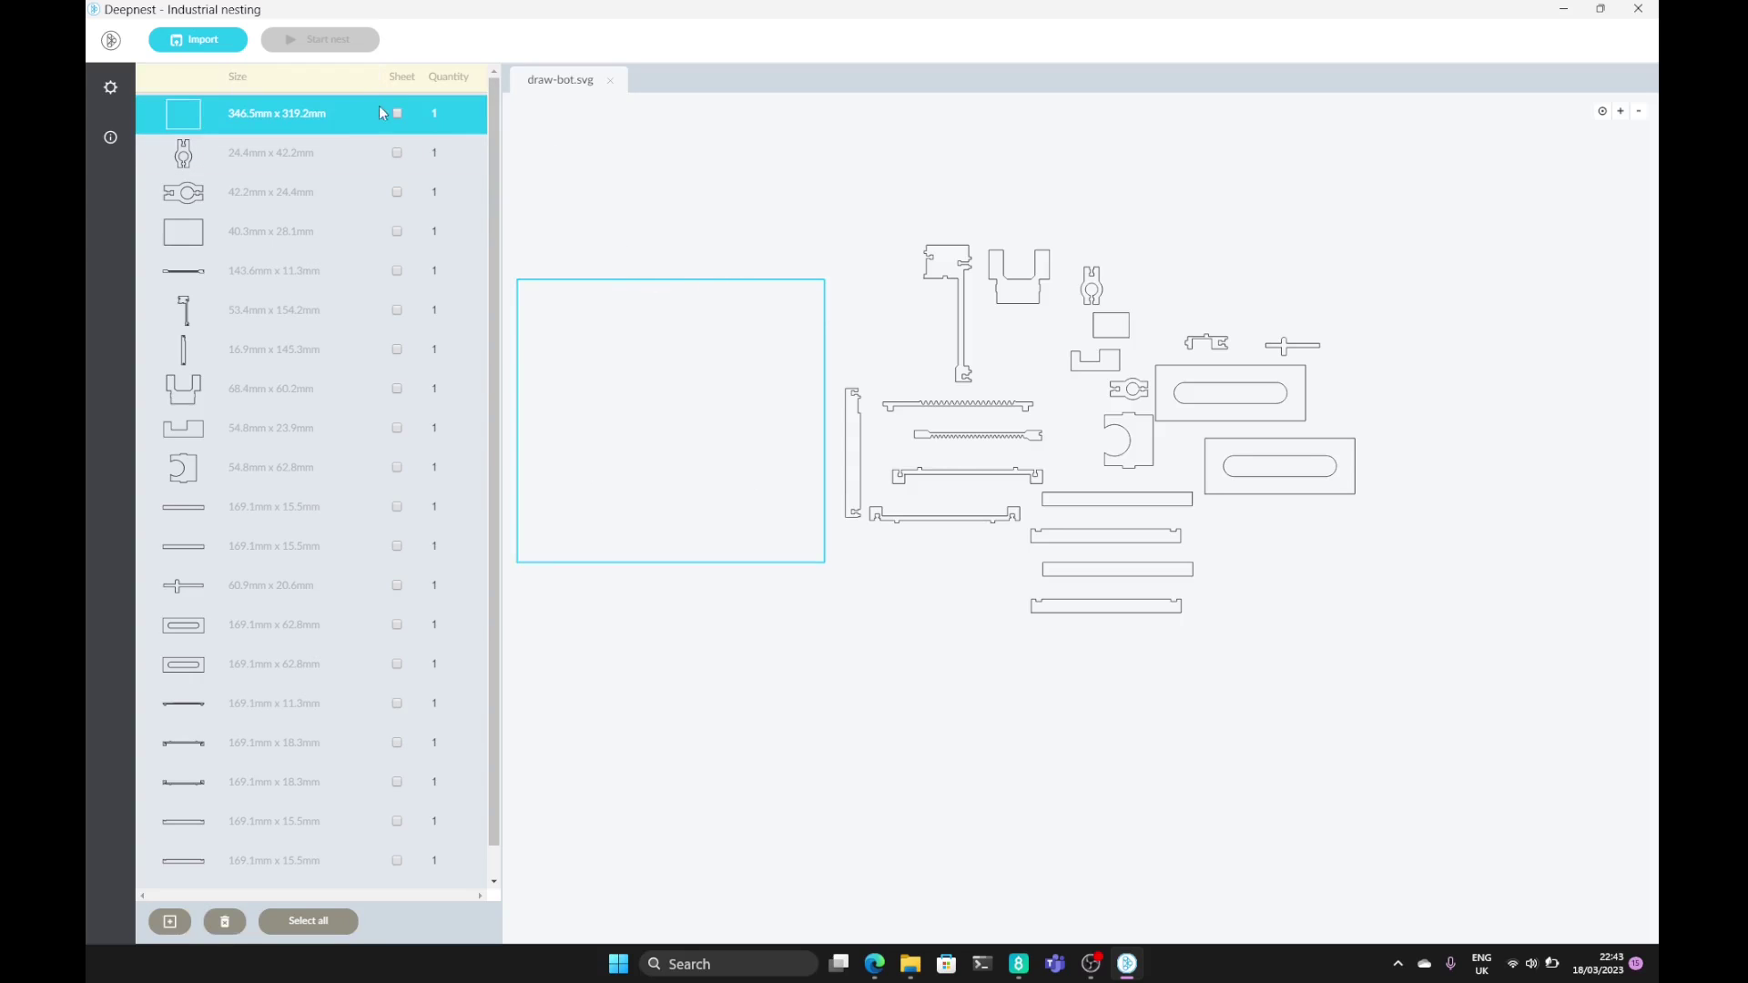
pyautogui.click(397, 114)
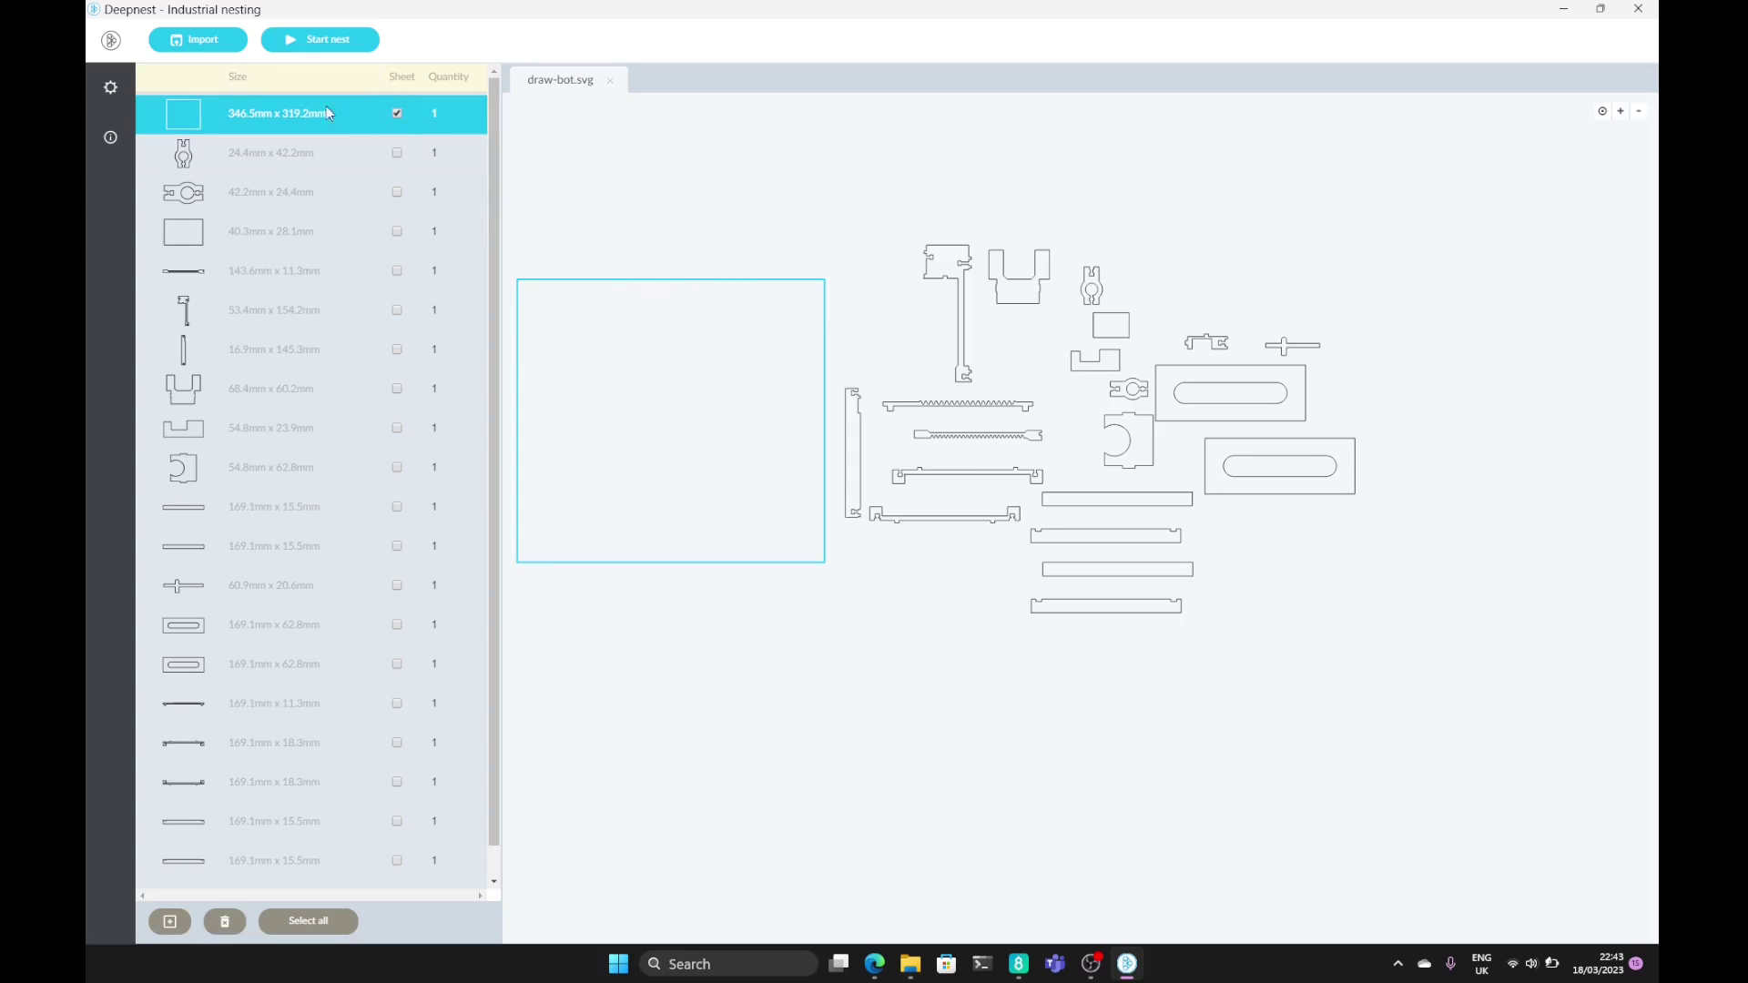
pyautogui.click(314, 924)
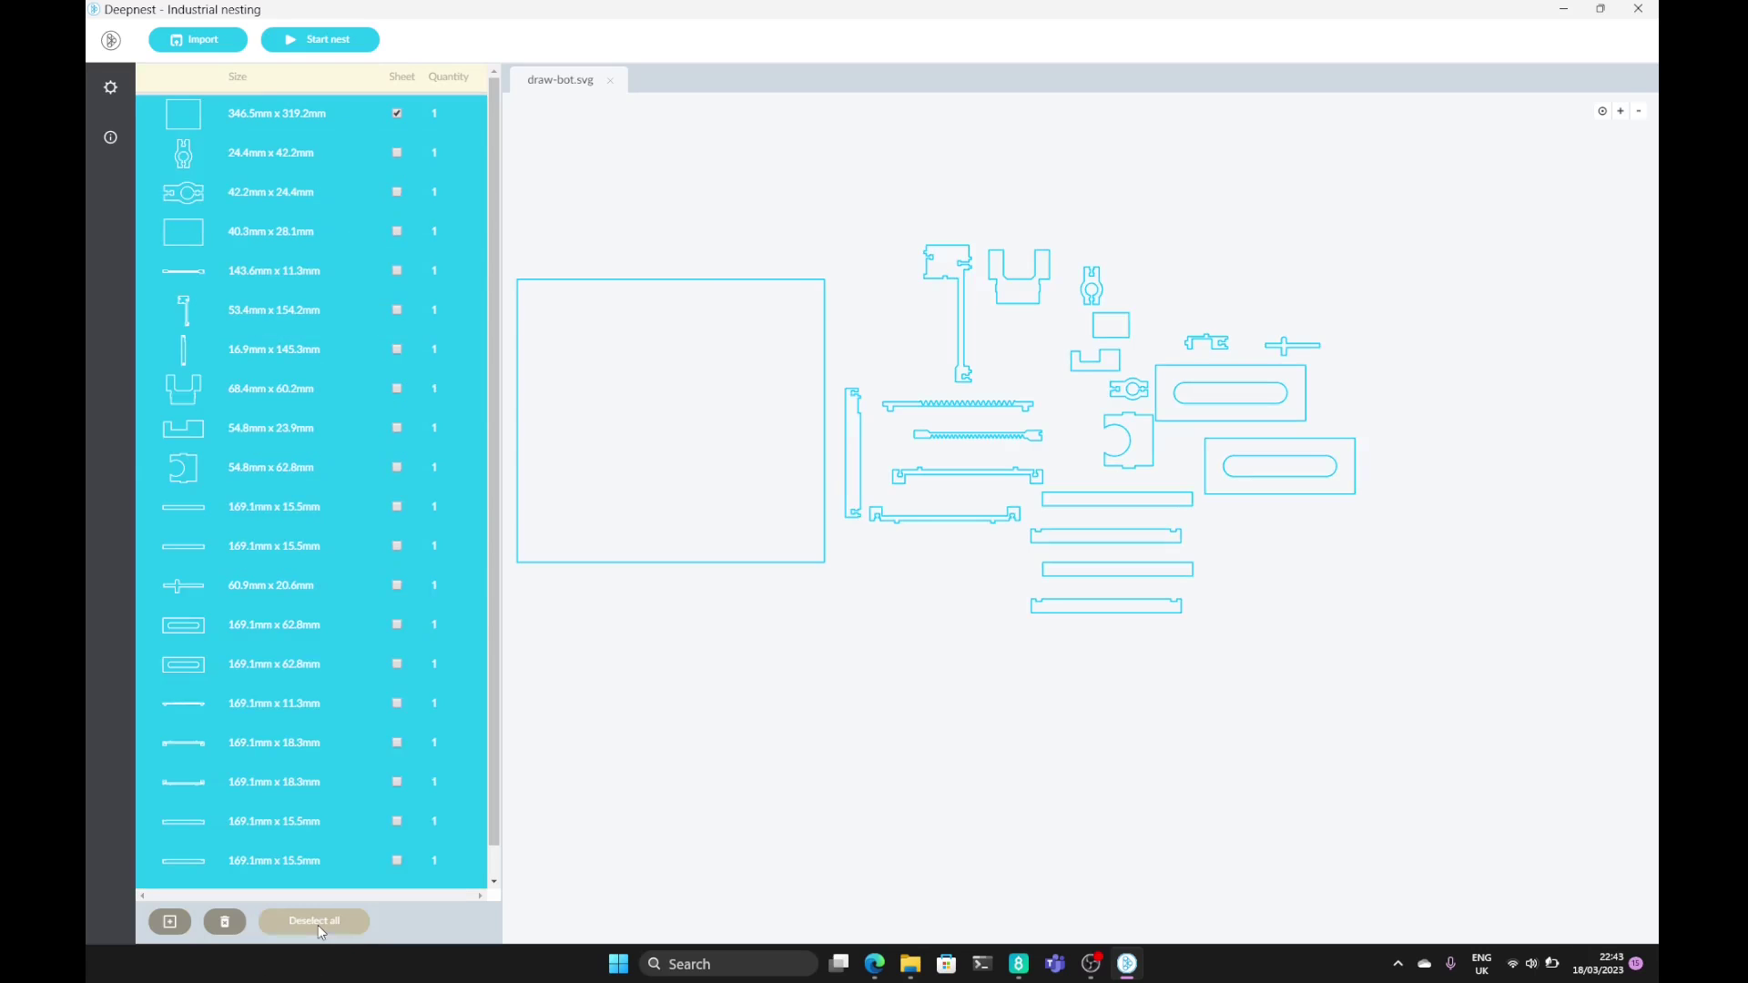
# - Nest the draw-bot parts, compare the best nests, and stop on the 20/20 one-sheet layout
pyautogui.click(320, 40)
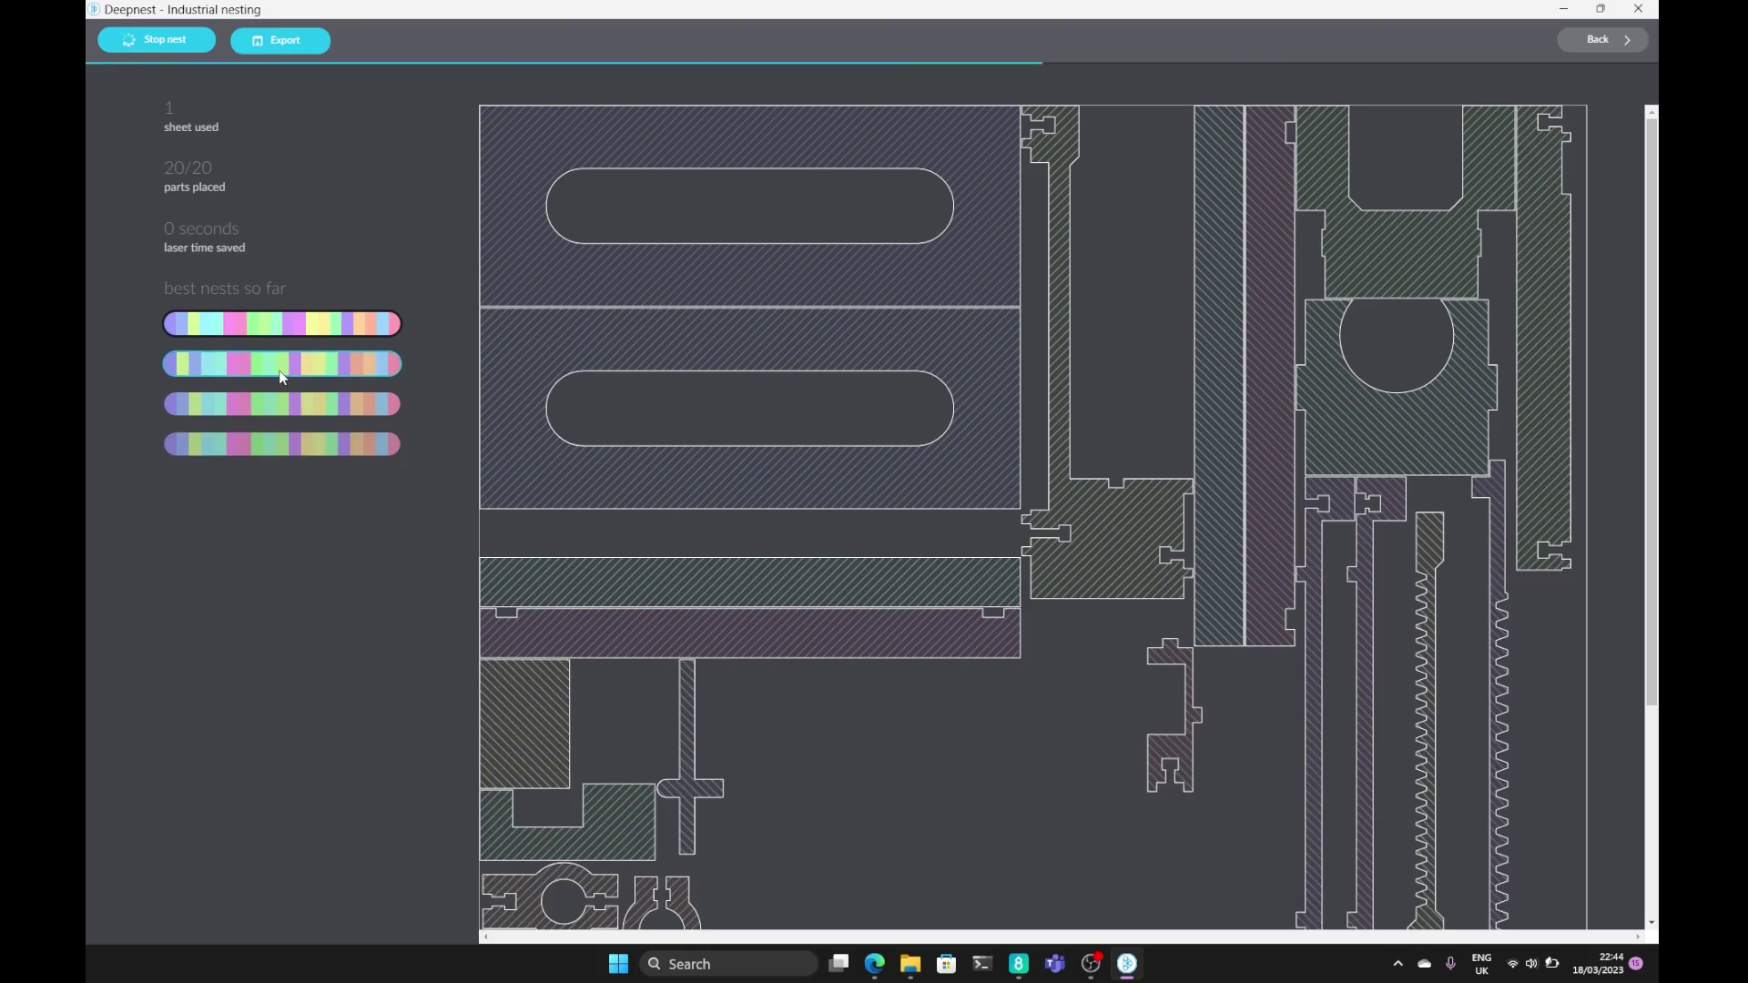
pyautogui.click(282, 367)
pyautogui.click(293, 405)
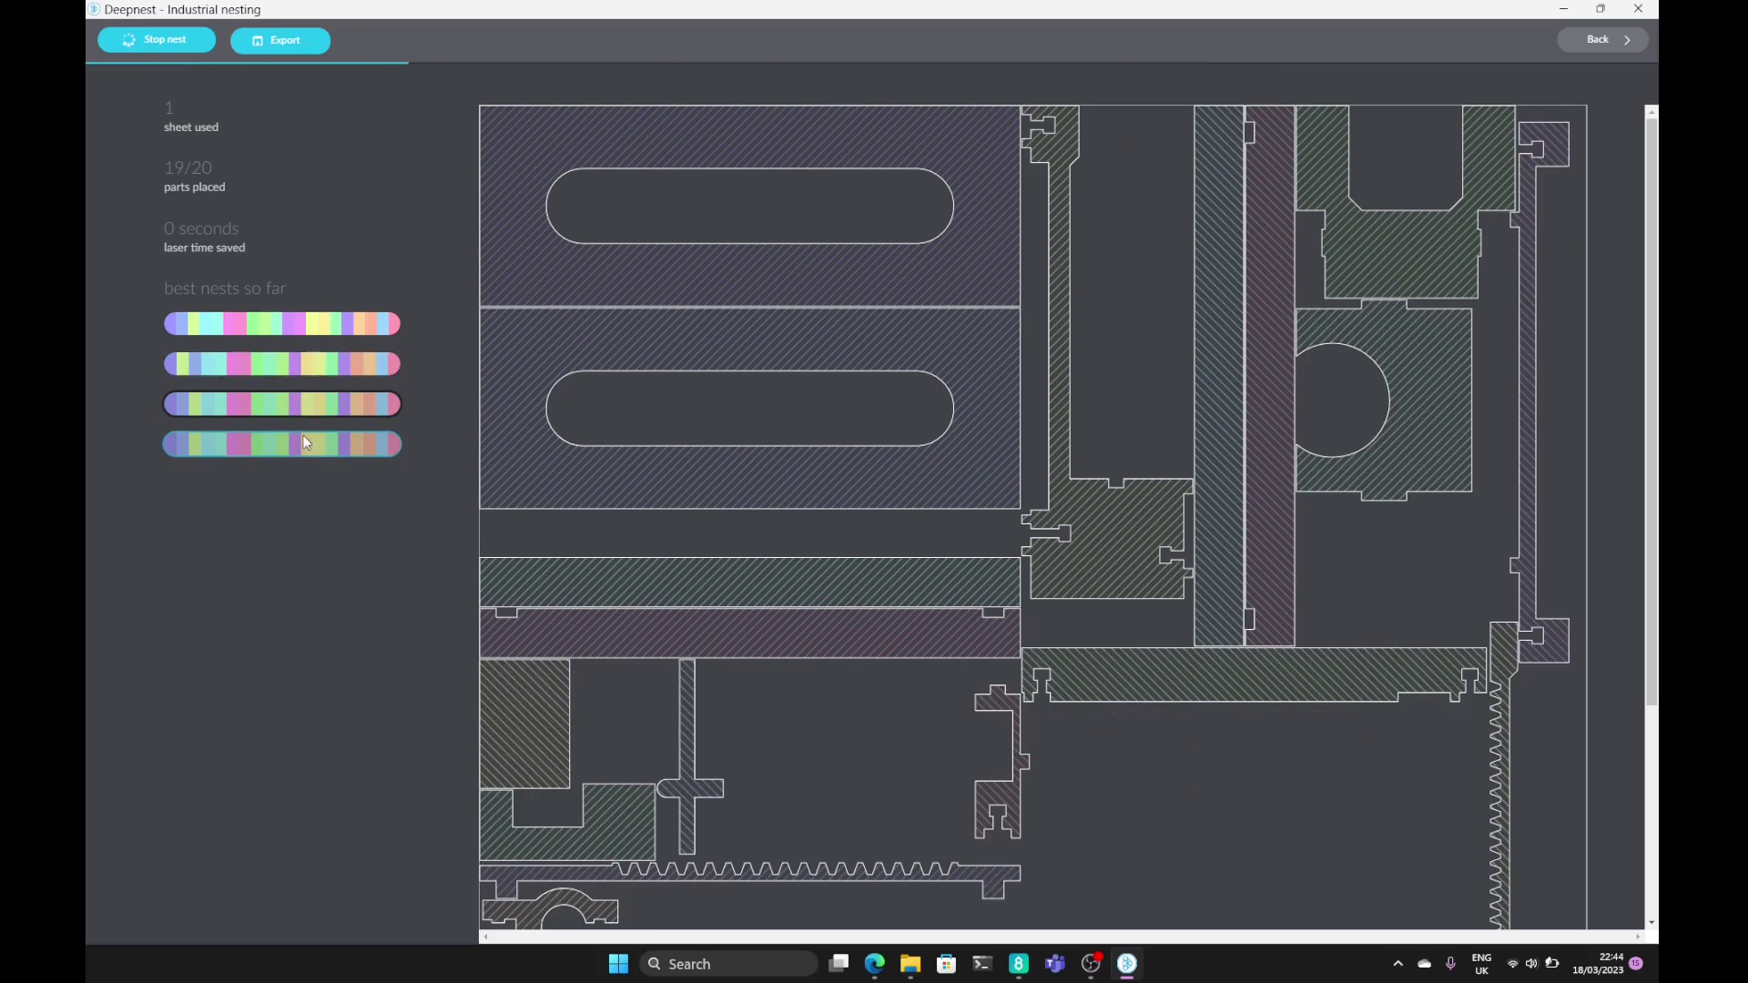
pyautogui.click(301, 442)
pyautogui.click(280, 332)
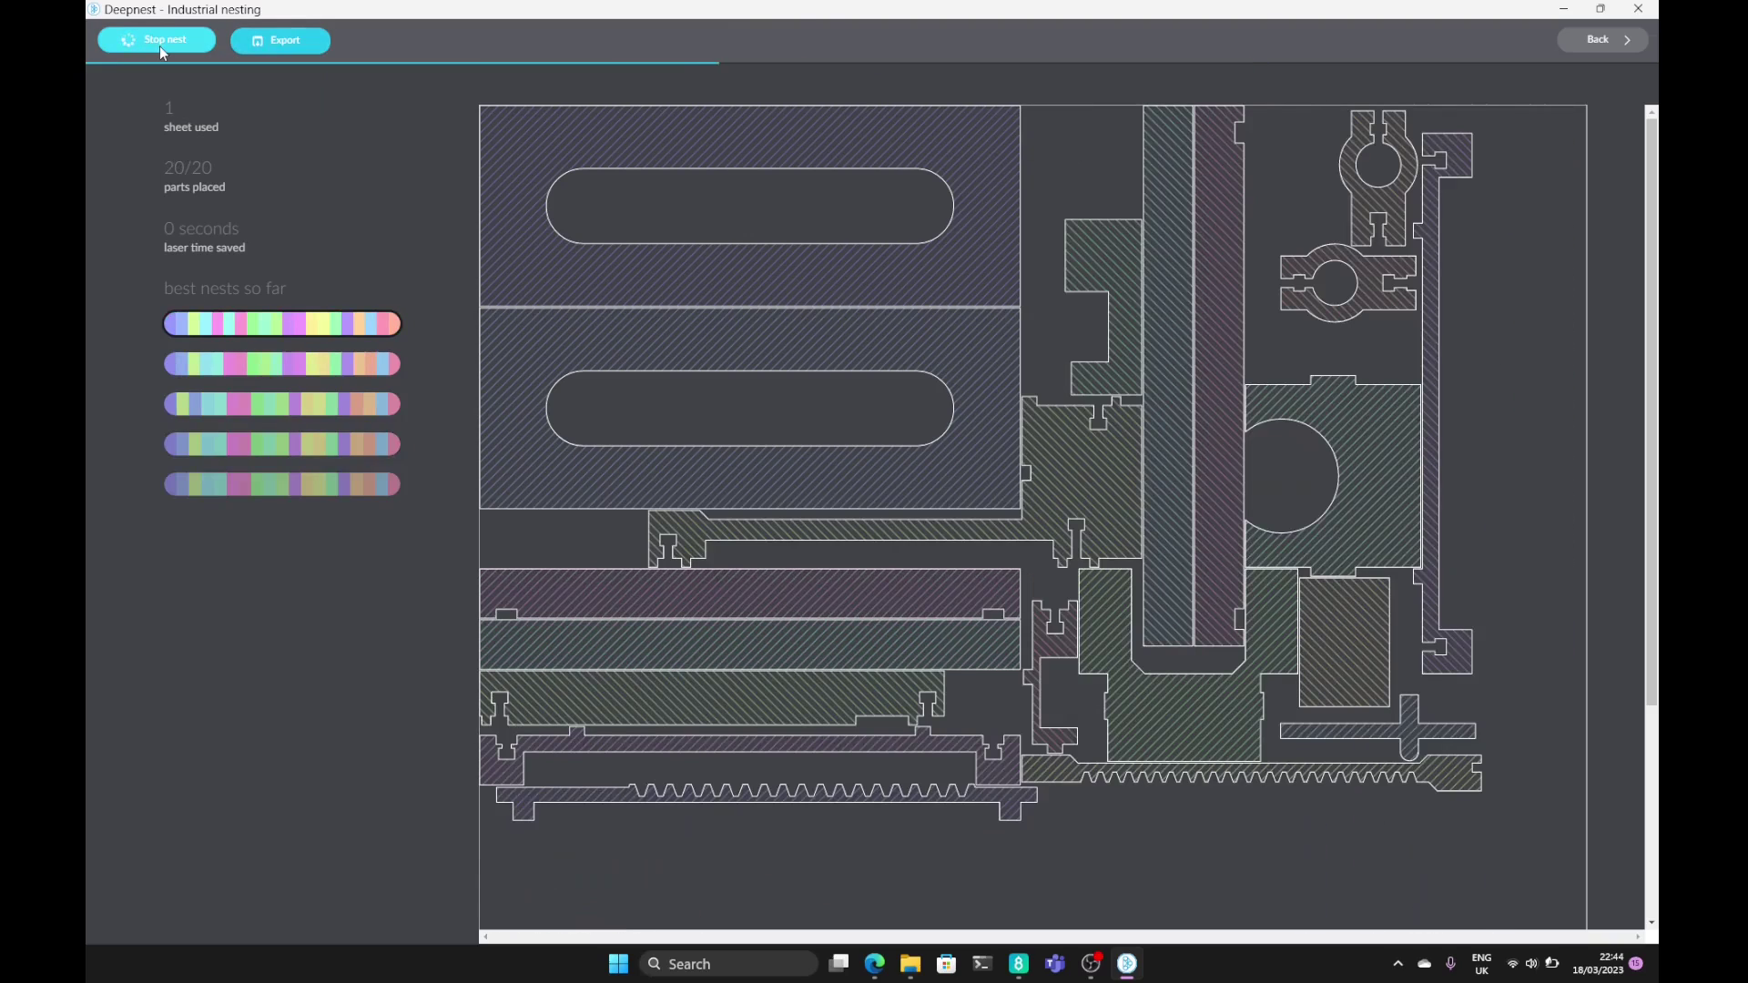
pyautogui.click(160, 45)
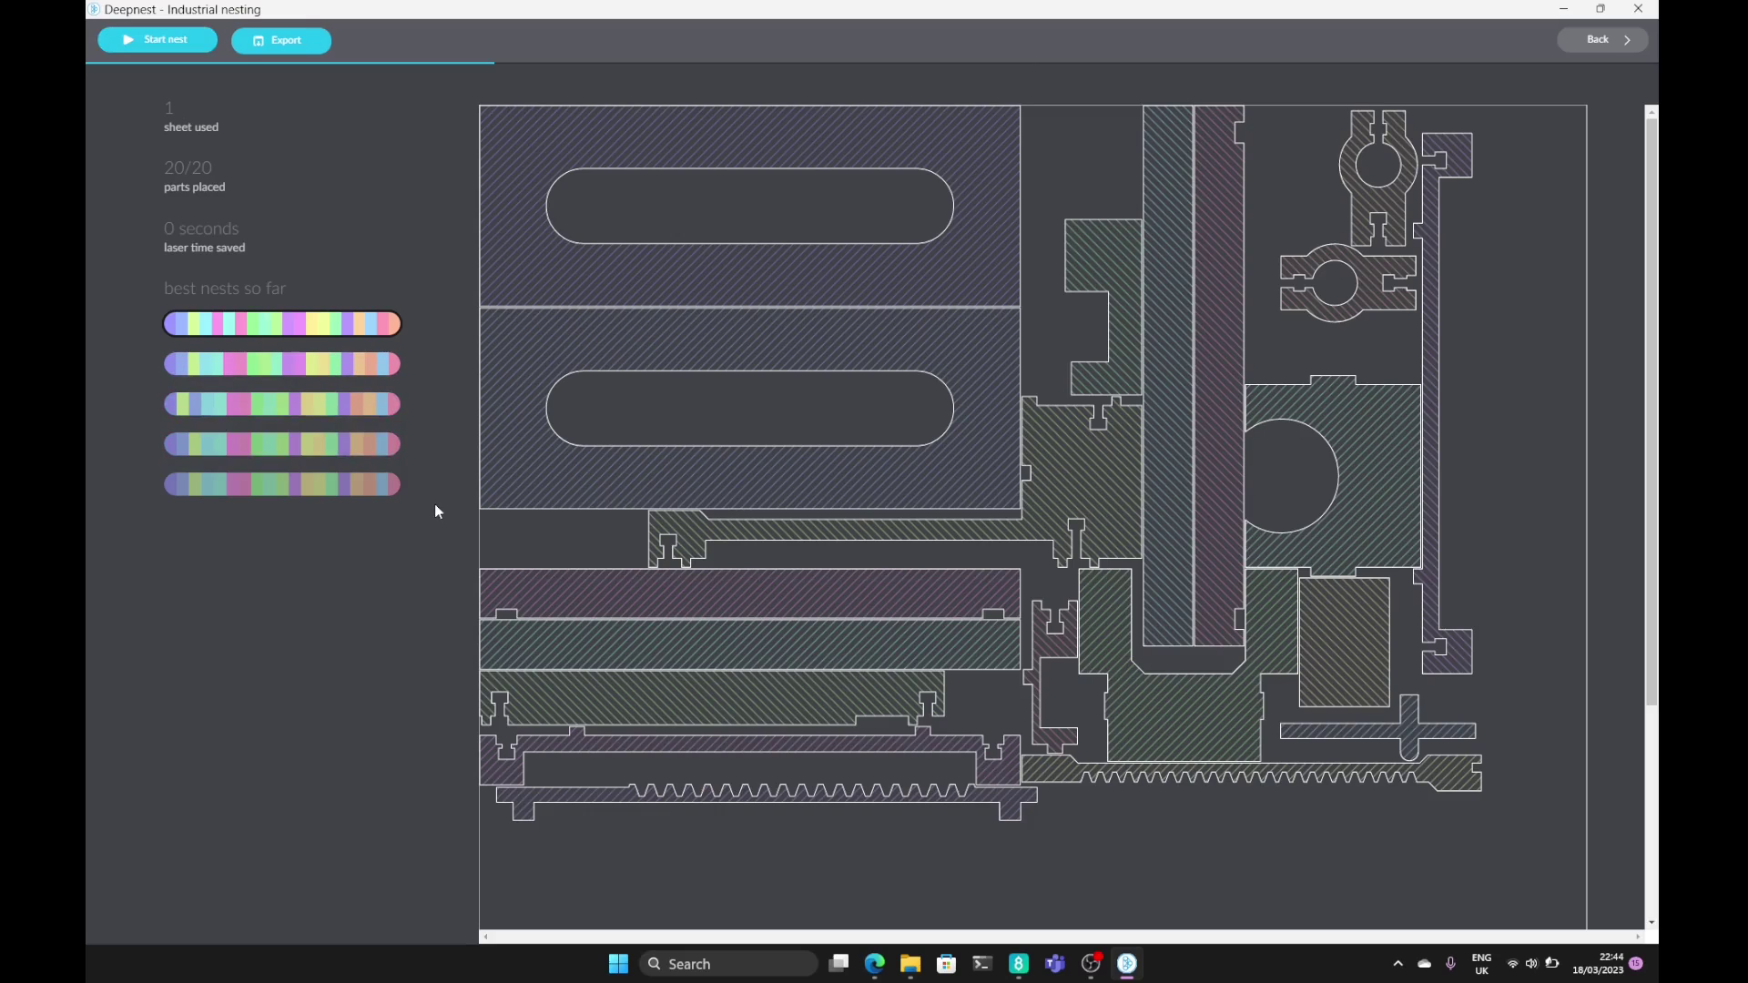
pyautogui.moveTo(273, 55)
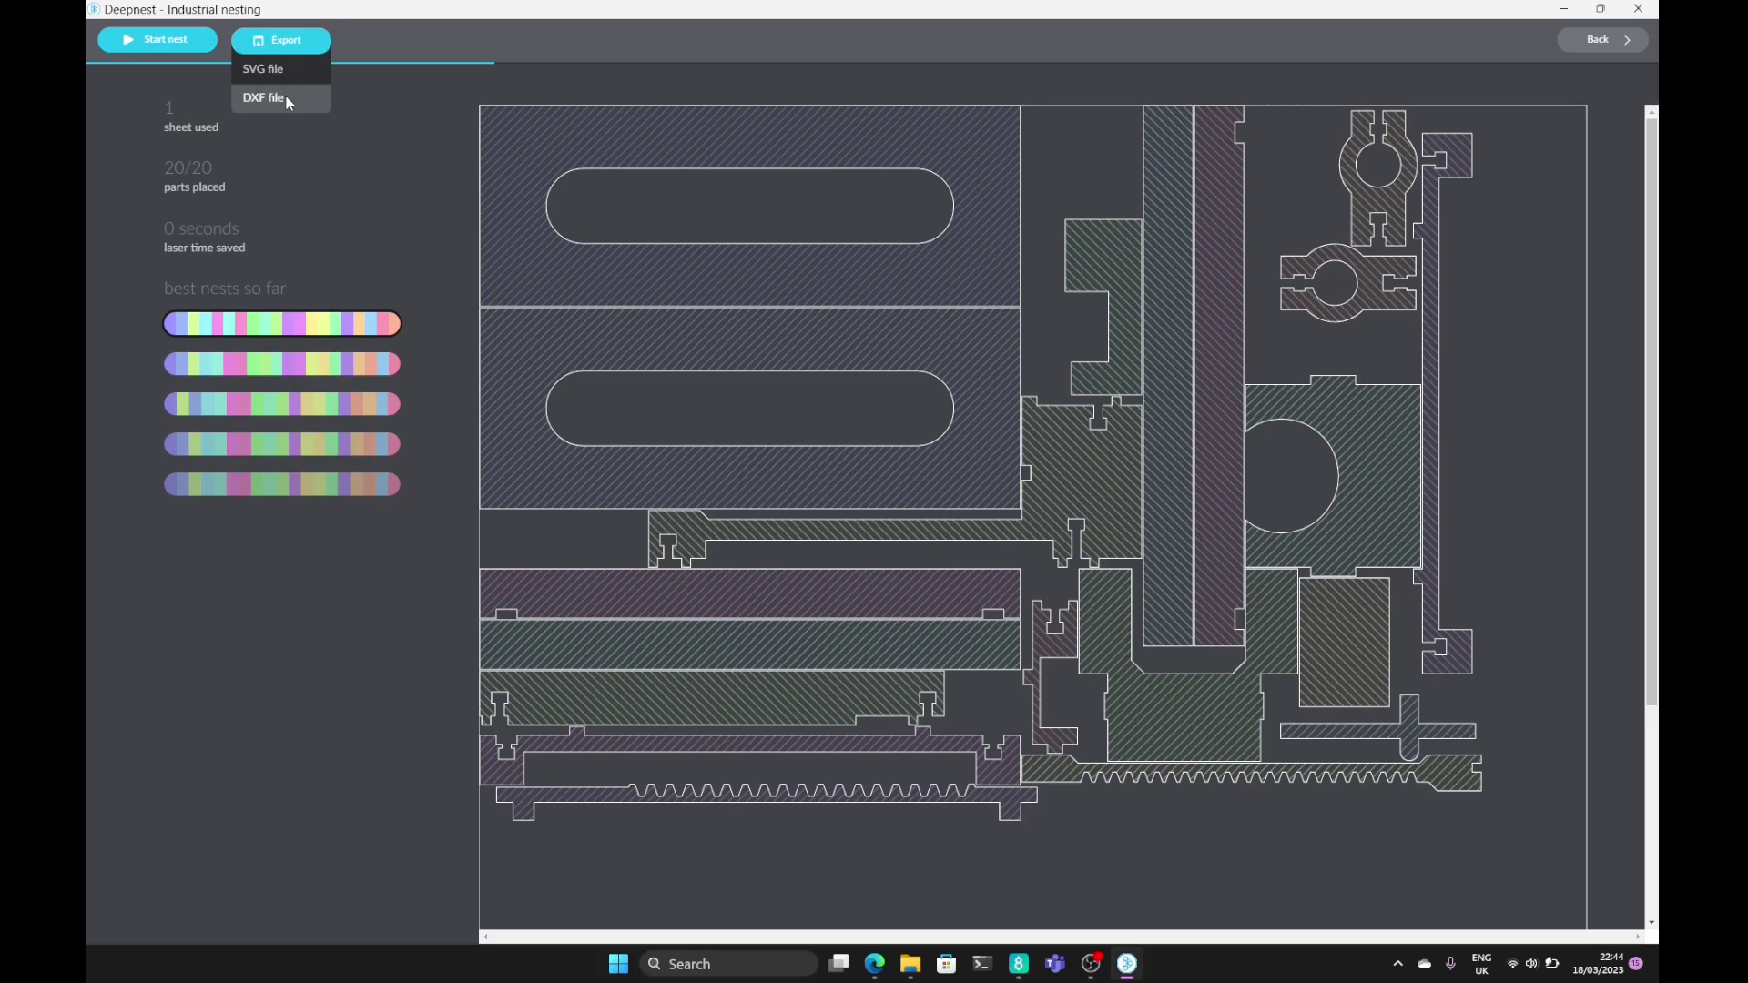
# - Export the draw-bot nest as result.dxf and confirm it appears in the samples folder
pyautogui.click(273, 97)
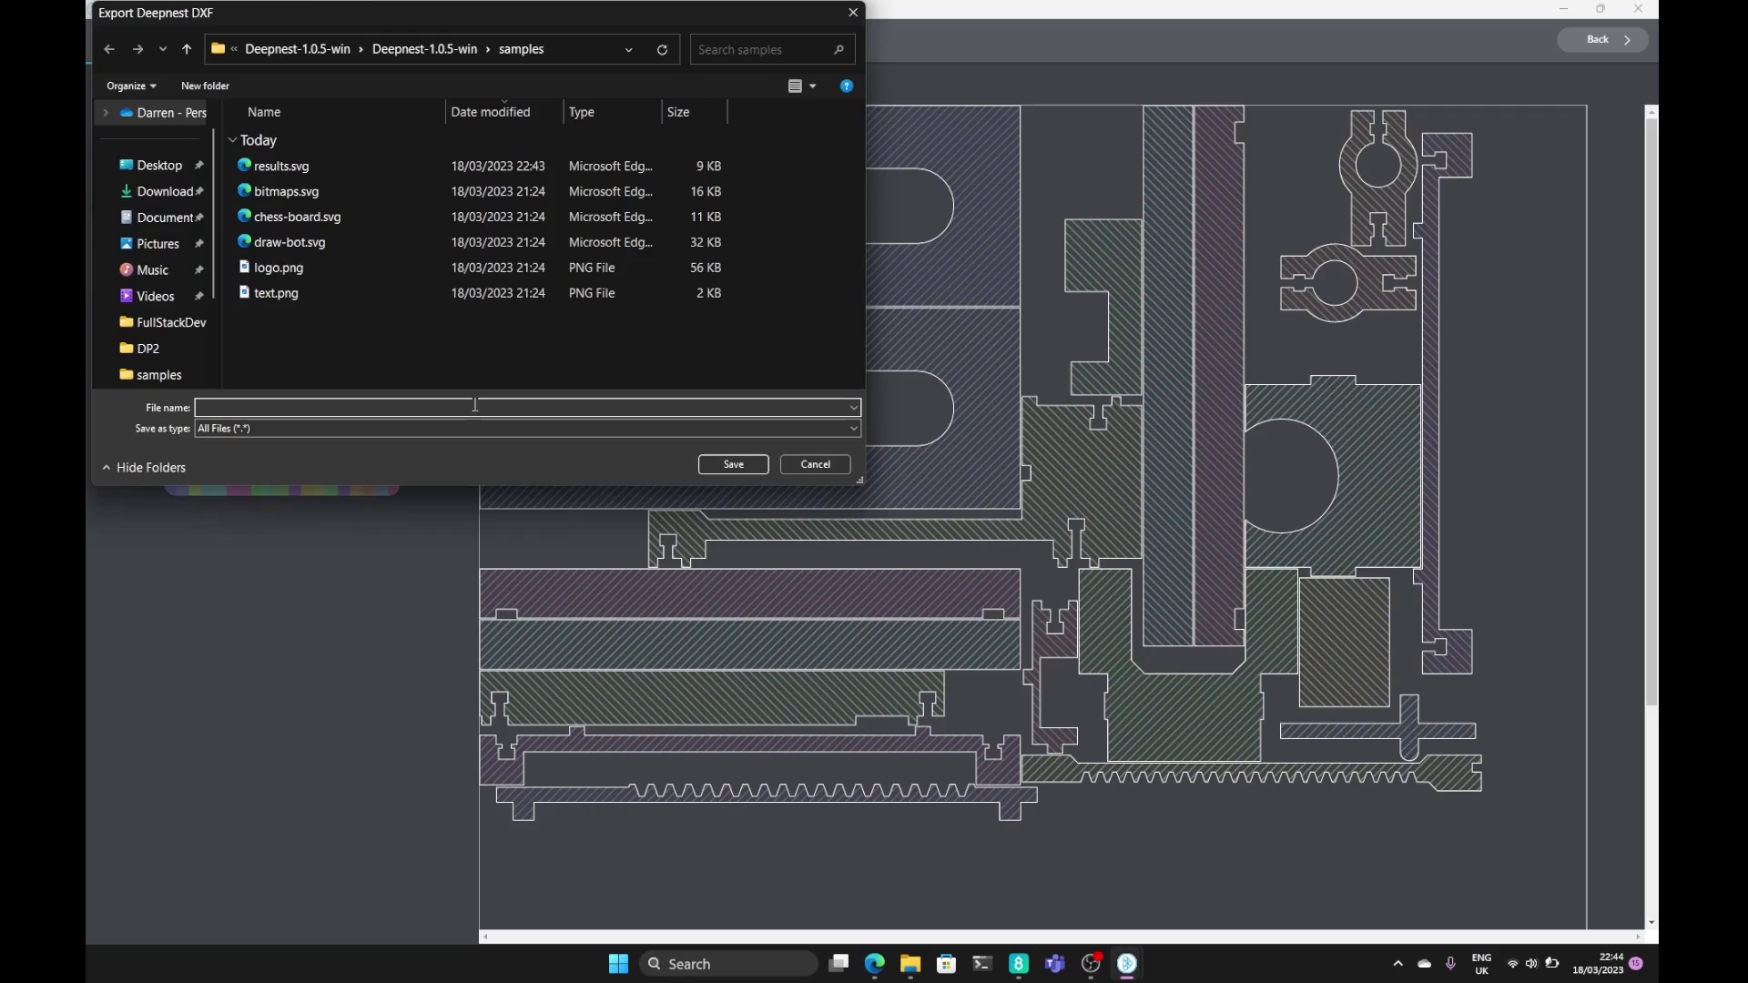
pyautogui.write('result.dxf')
pyautogui.press('Return')
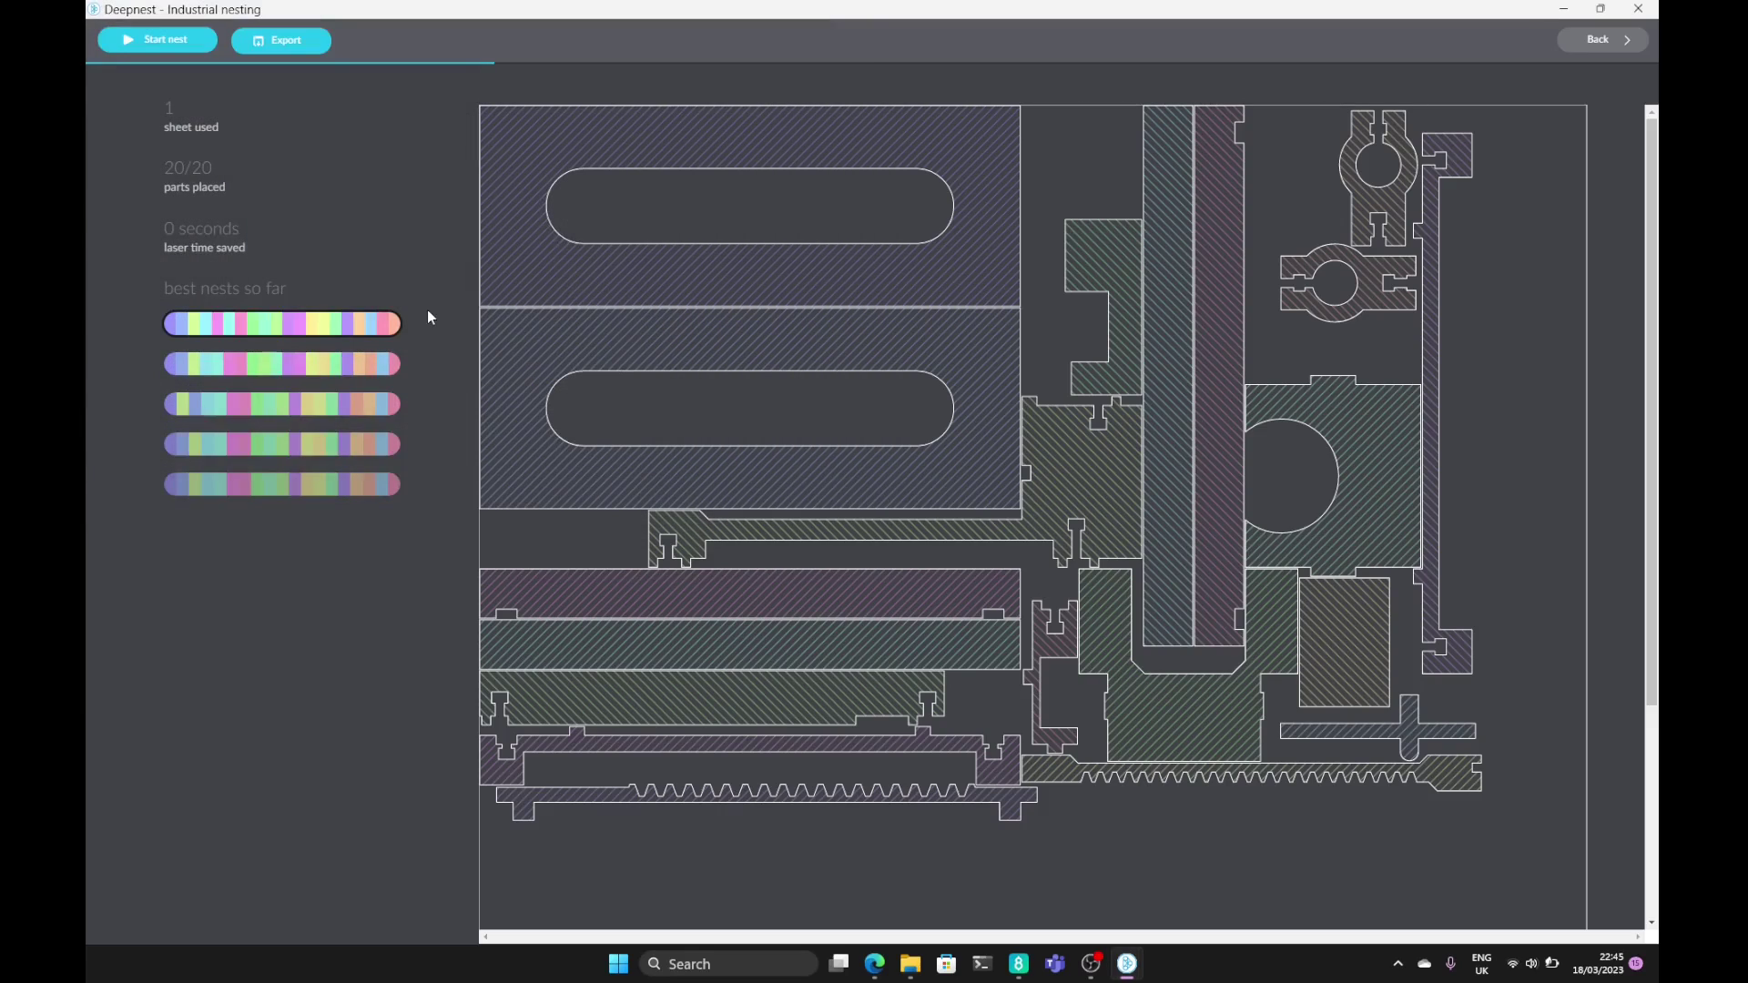
pyautogui.click(911, 964)
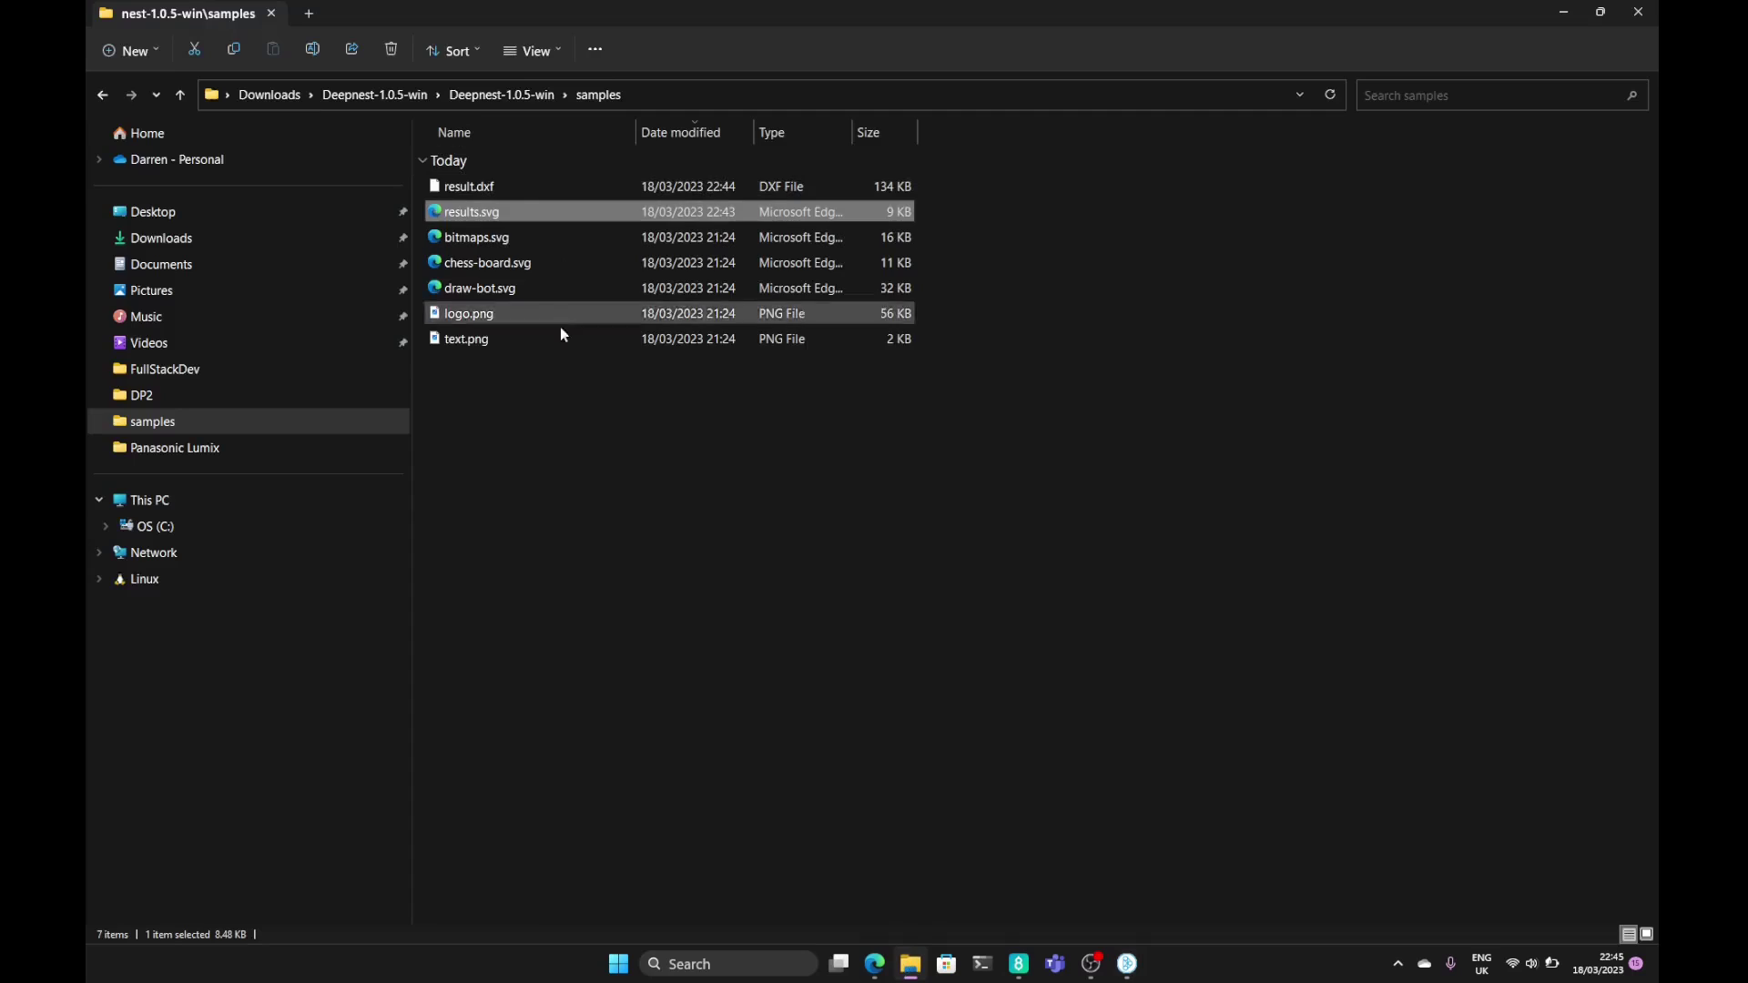
pyautogui.hotkey('alt', 'Tab')
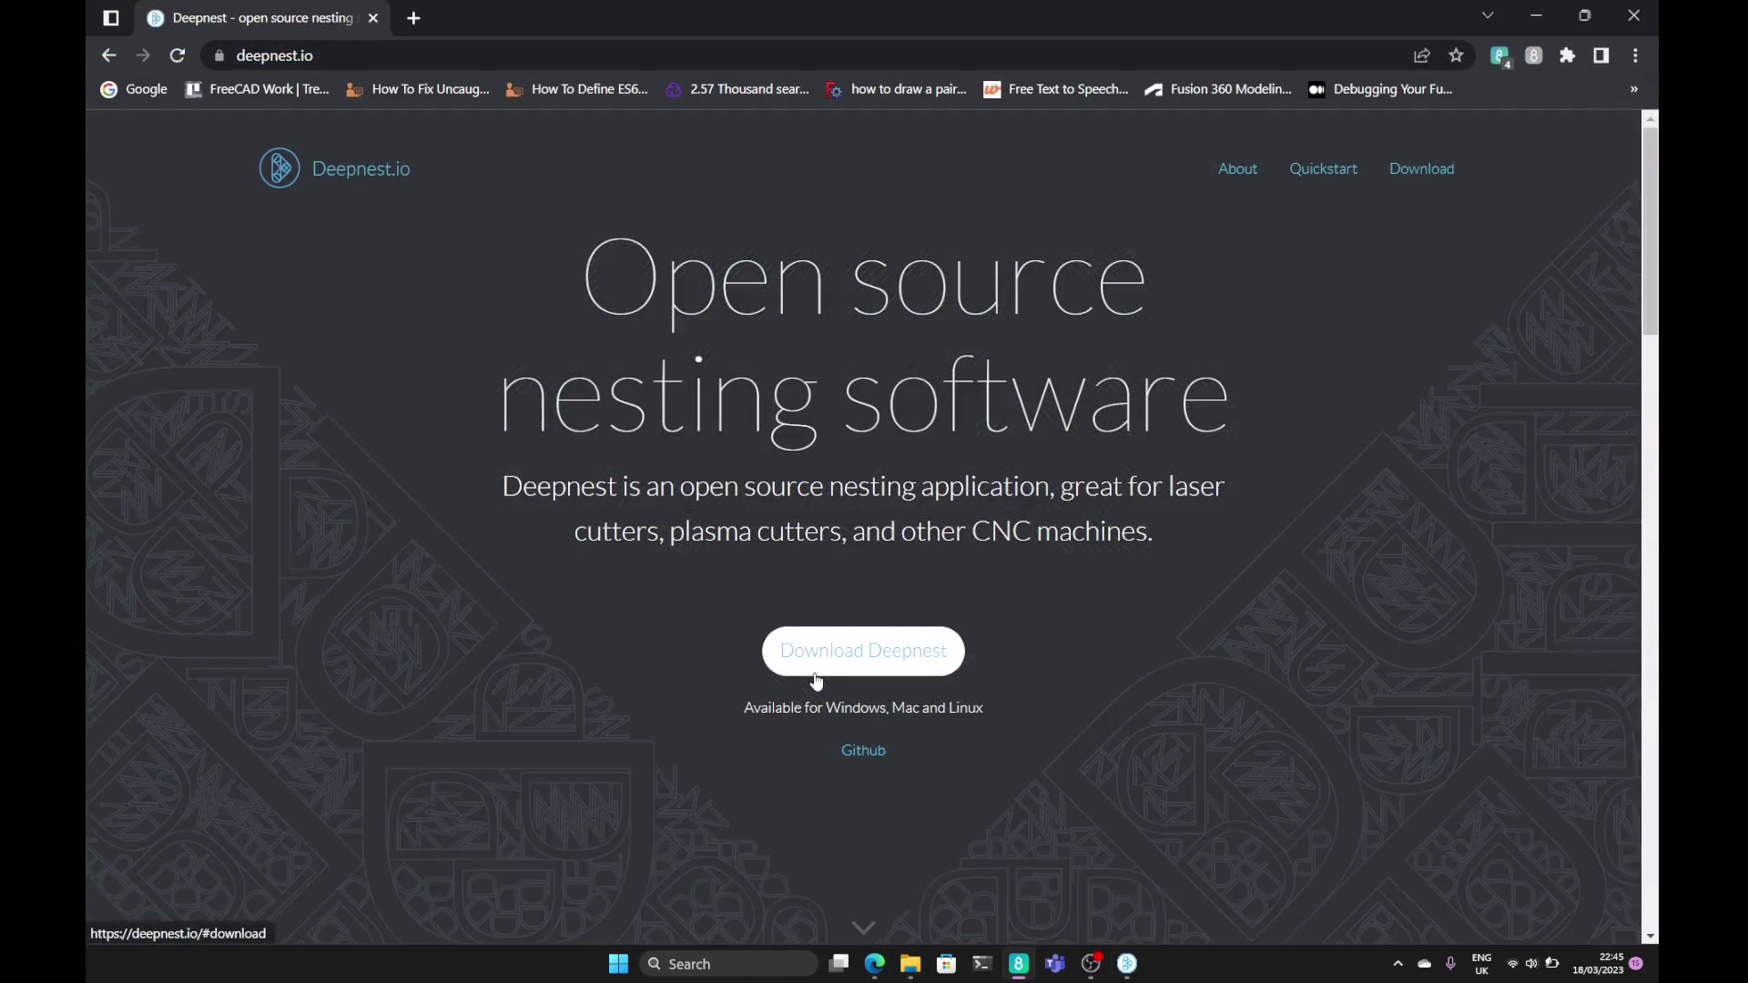
# - Scroll down through the deepnest.io page in Chrome
pyautogui.scroll(-8, 820, 728)
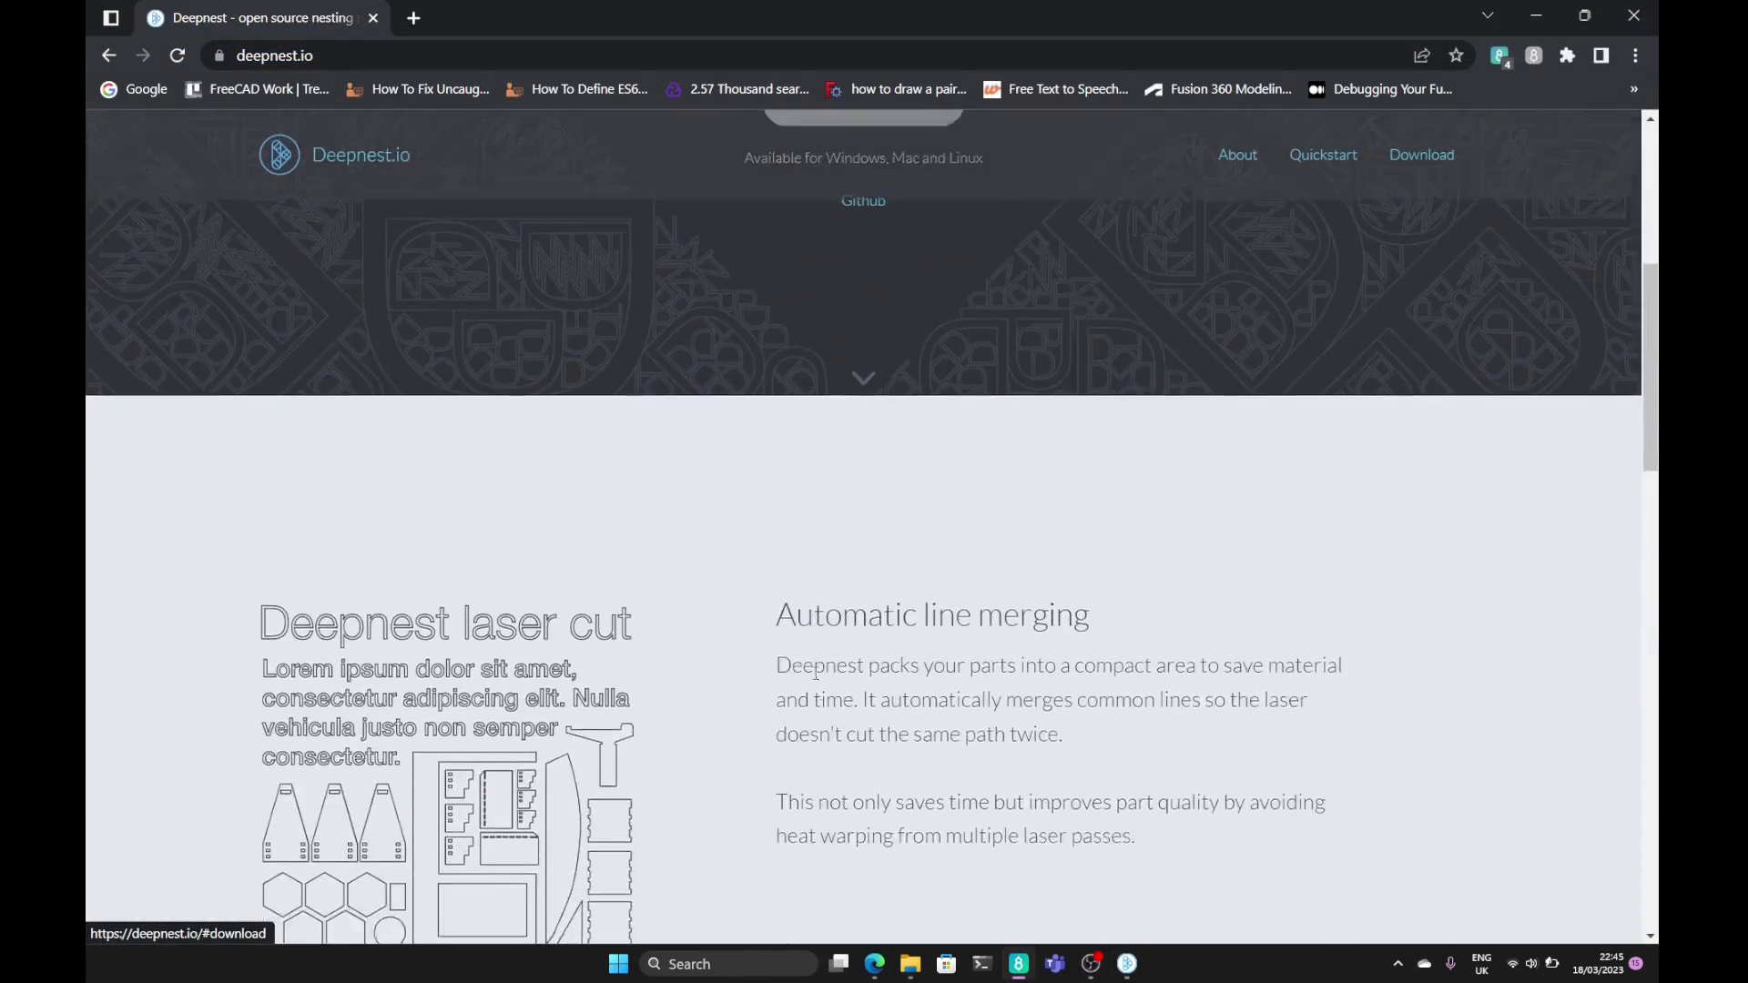
pyautogui.scroll(-10, 815, 678)
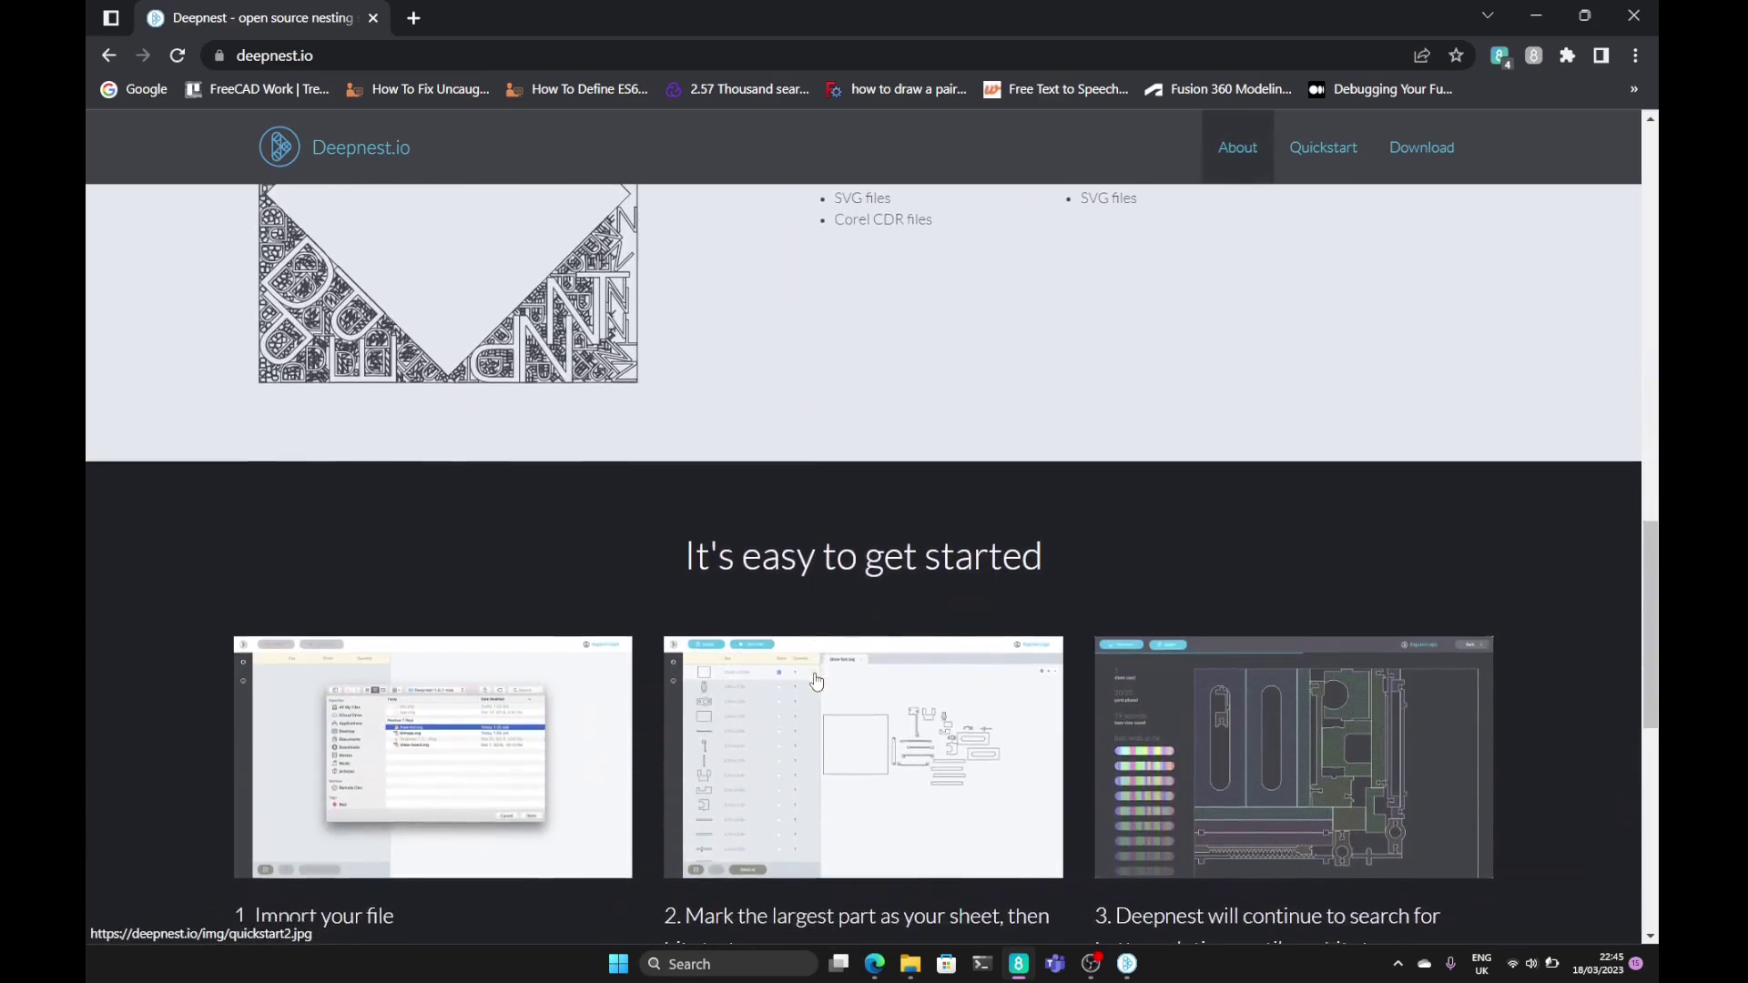
pyautogui.scroll(-10, 883, 254)
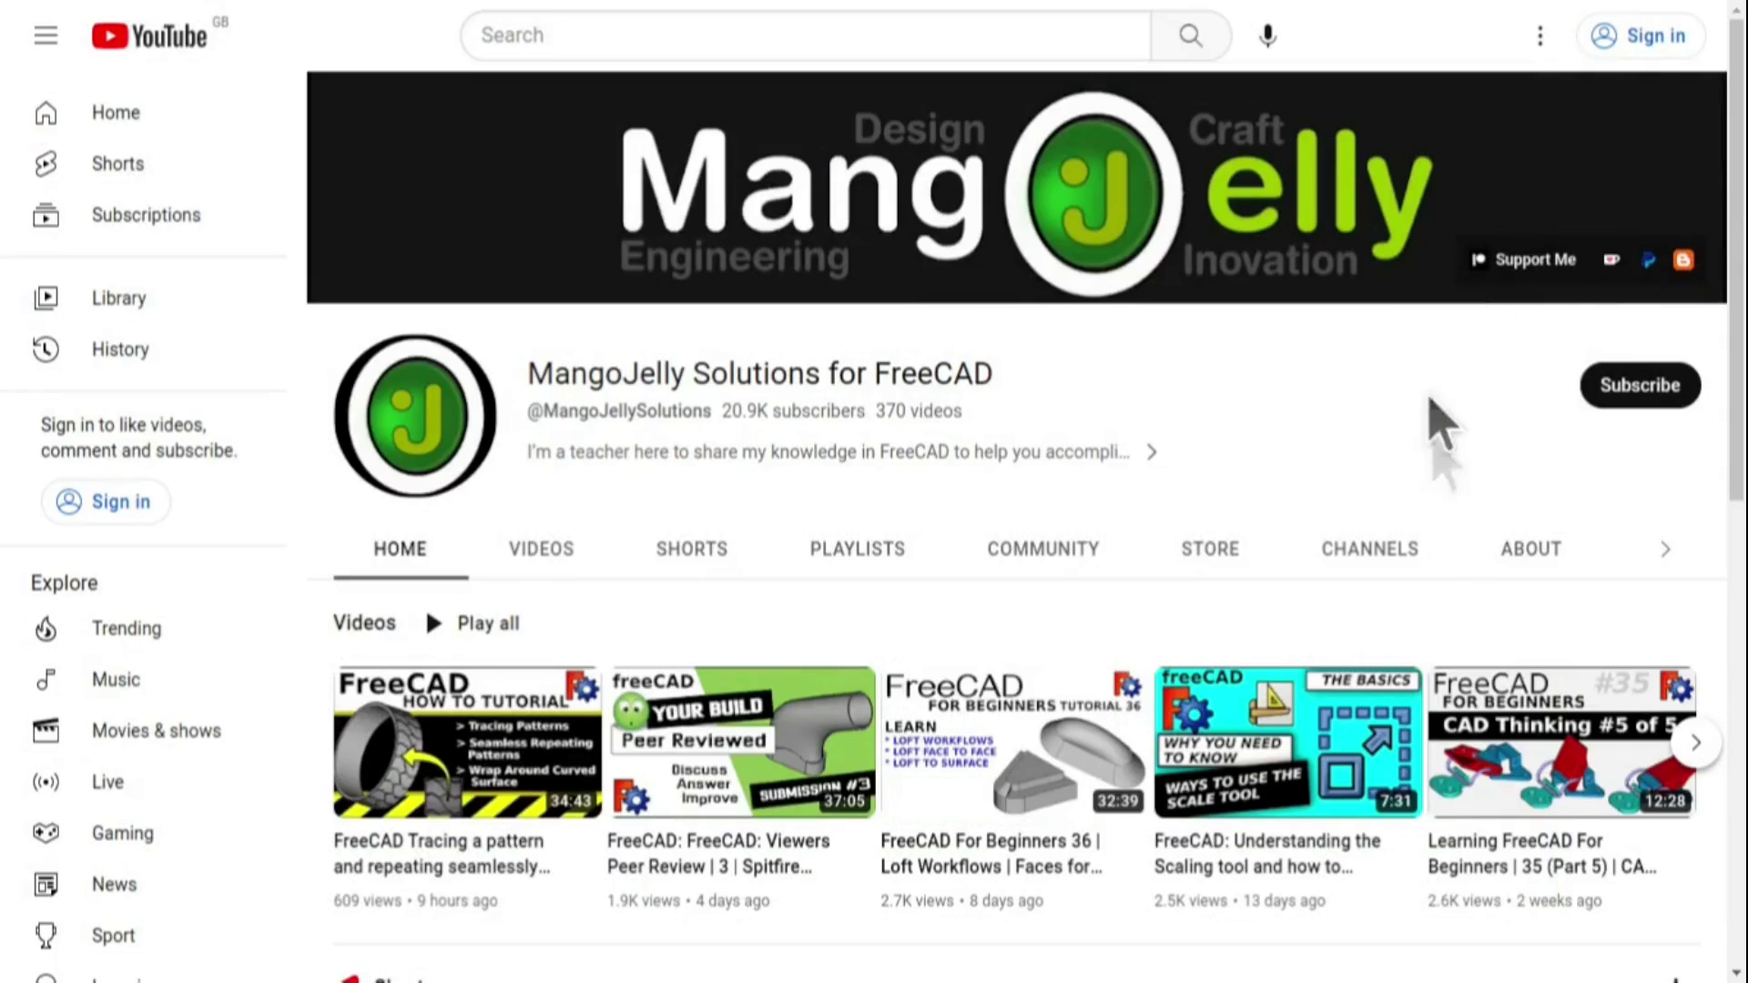
# - Open the FreeCAD tutorial channel's About page and highlight its three donation links
pyautogui.click(1525, 551)
pyautogui.scroll(-3, 372, 728)
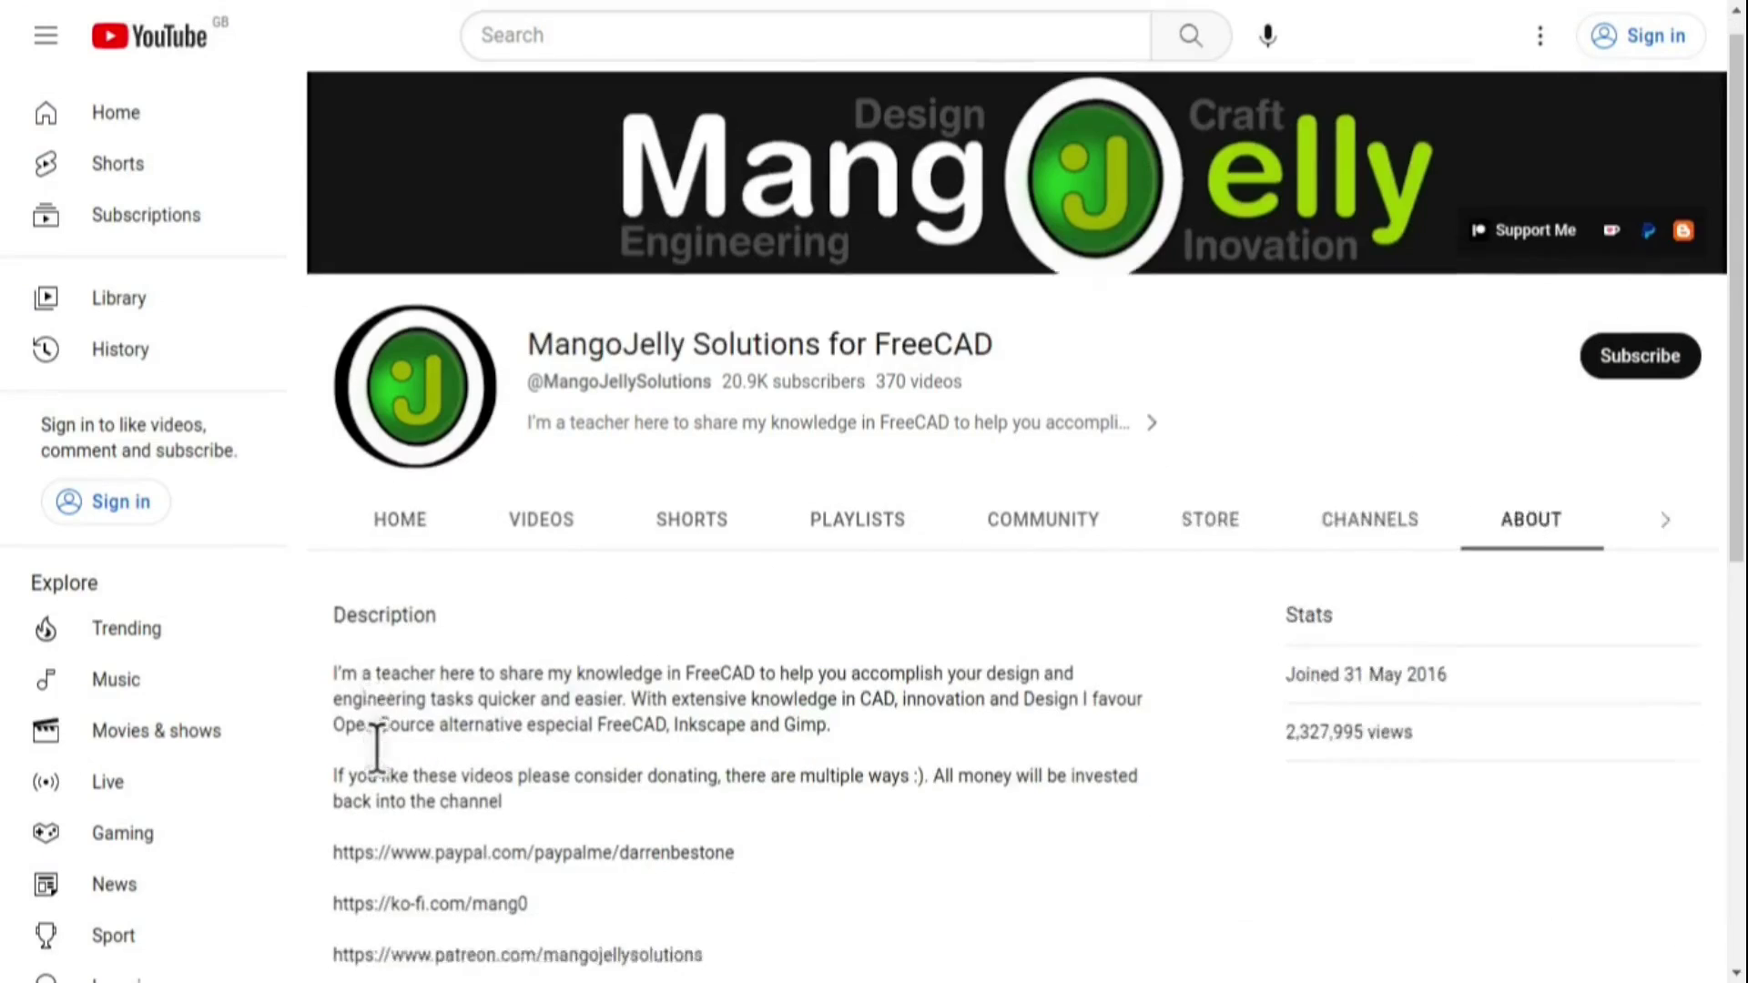
pyautogui.moveTo(703, 674); pyautogui.dragTo(335, 574)
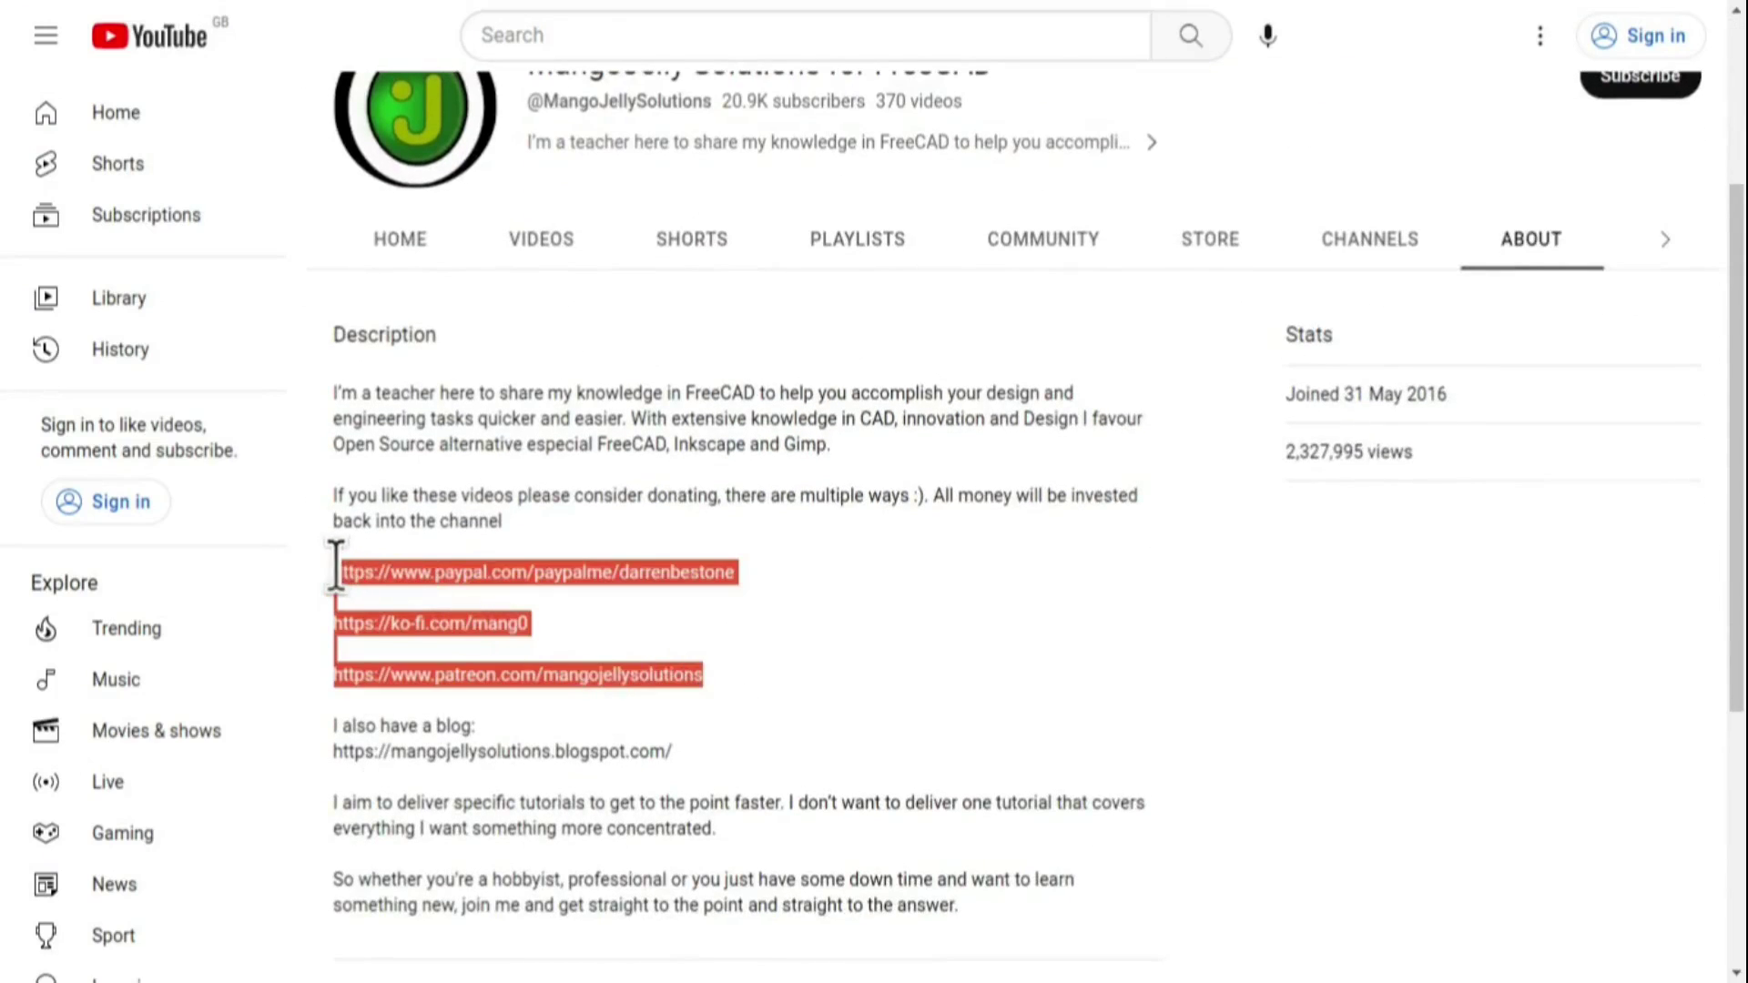
pyautogui.click(790, 669)
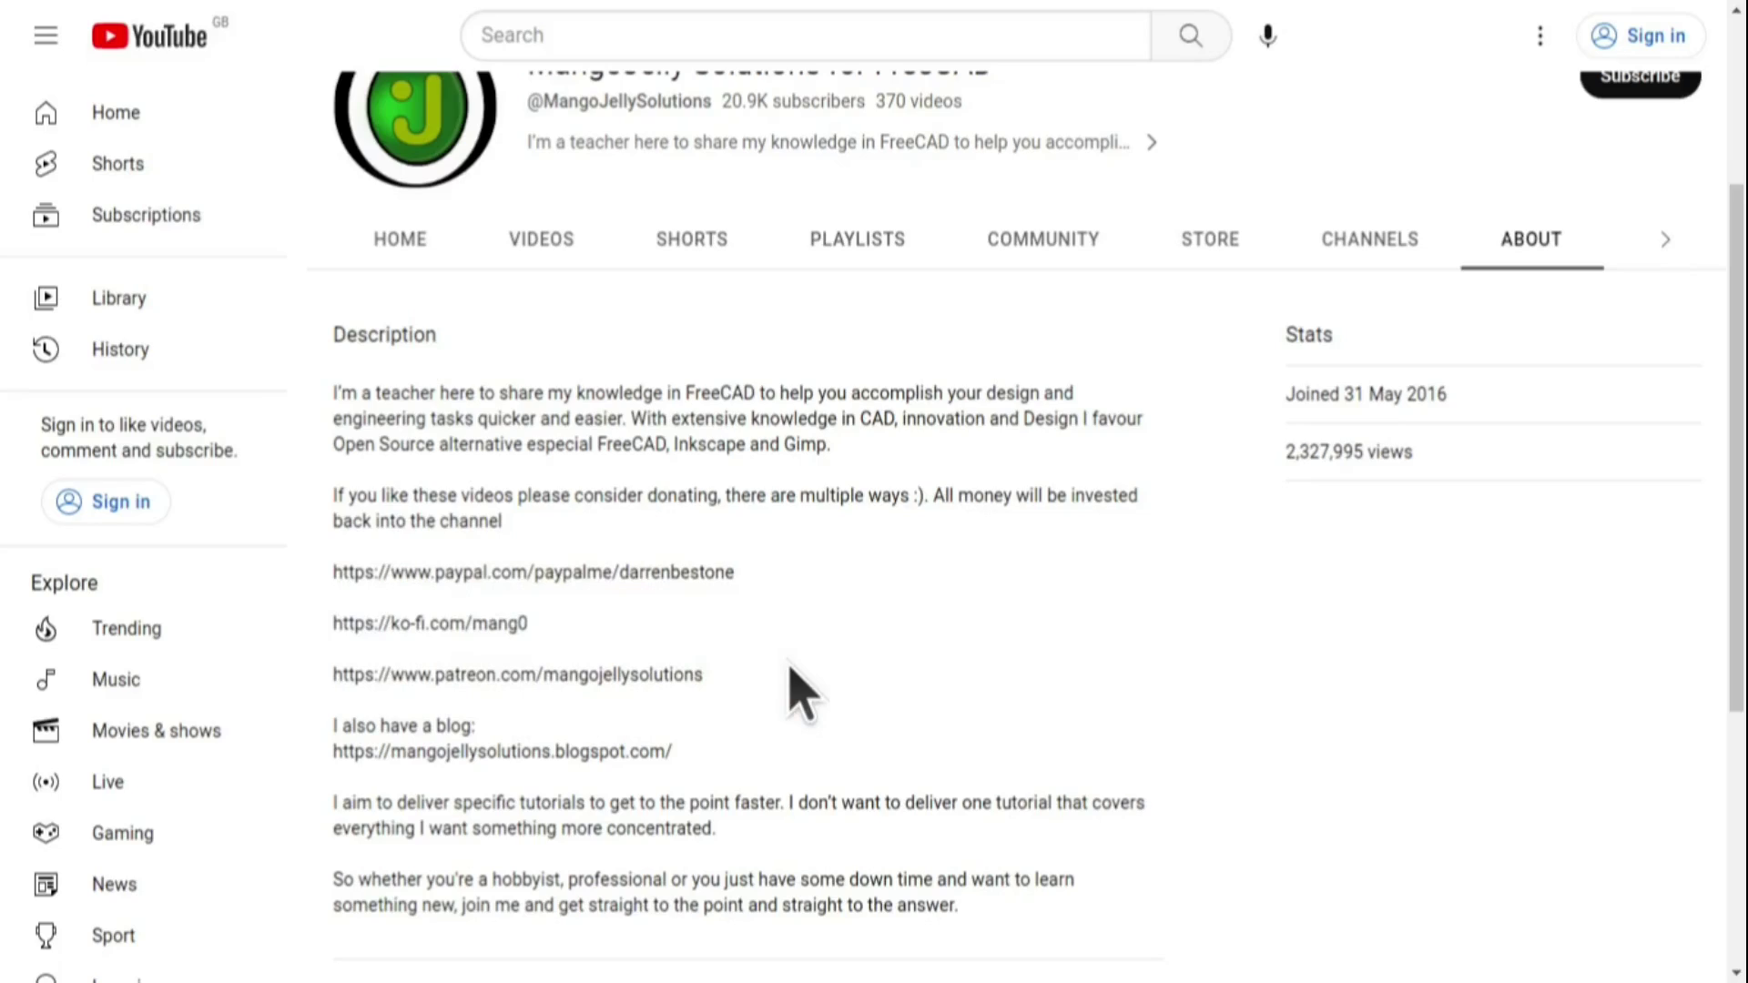